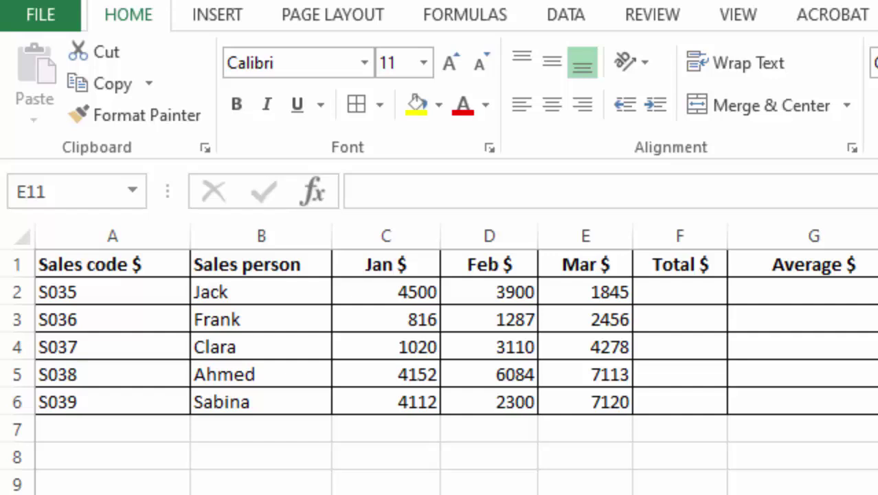
Step: Enter =SUM(C2:E2) in F2 and fill it down to F6, giving totals from 10245 to 13532
click(872, 429)
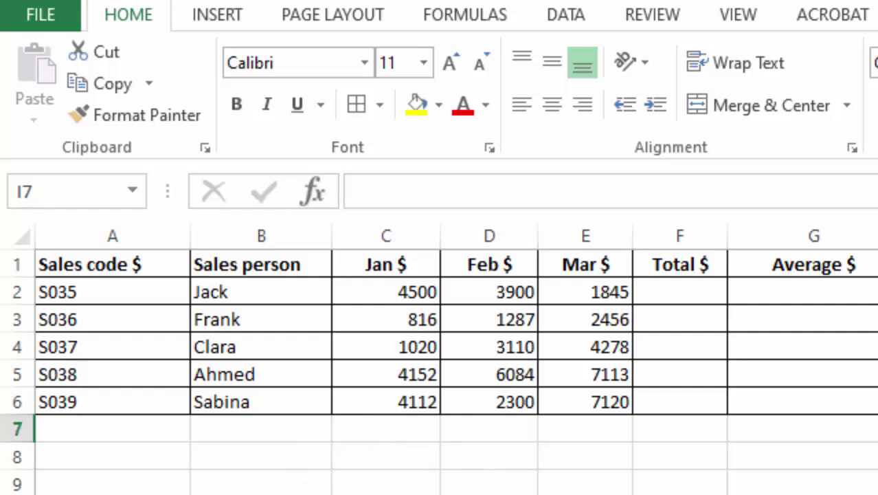
scroll(521, 453, down, 2)
scroll(536, 449, up, 2)
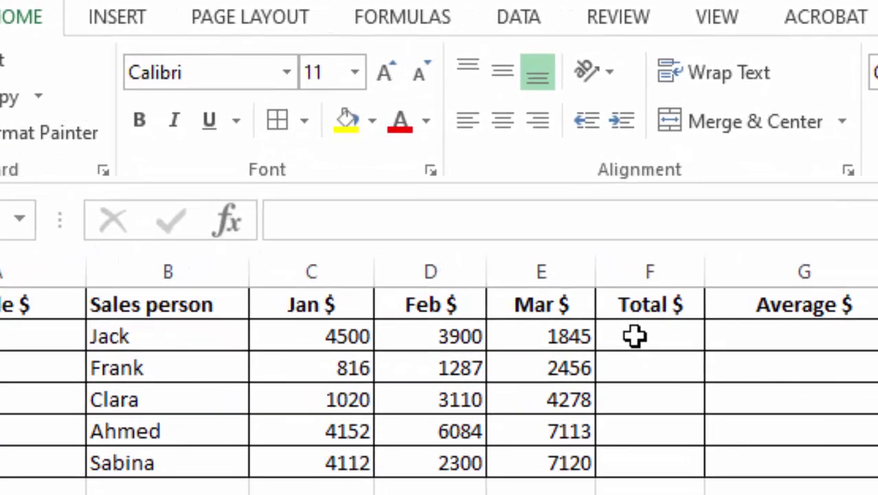
click(646, 336)
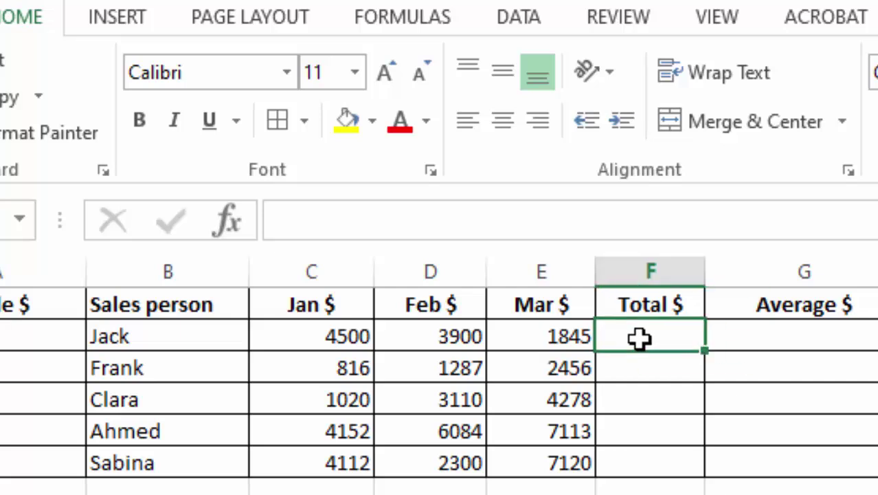
text(=sum)
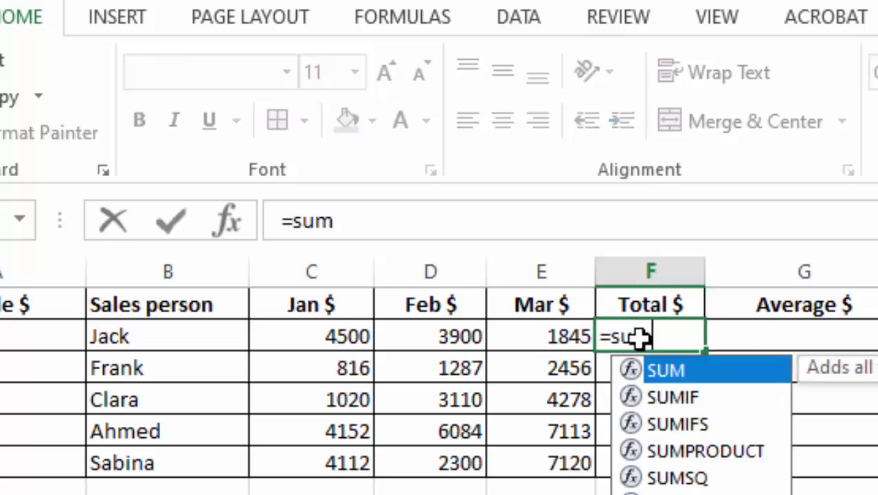
double_click(677, 374)
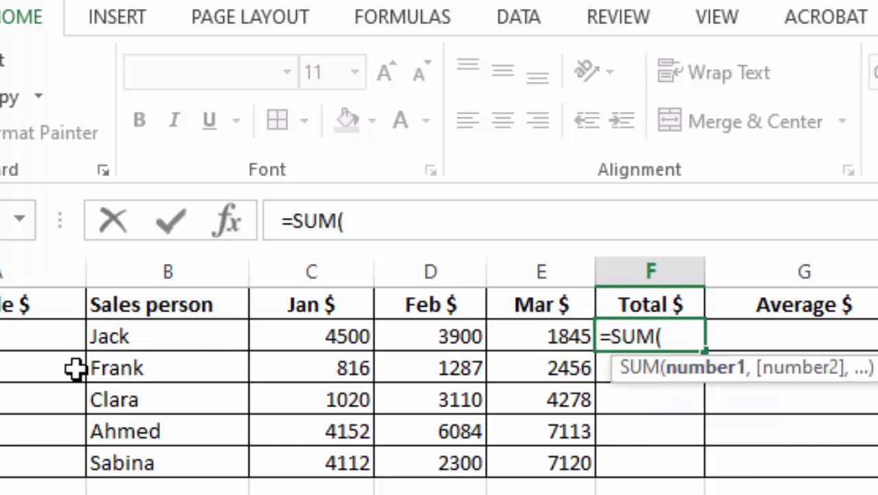
drag(261, 337, 529, 327)
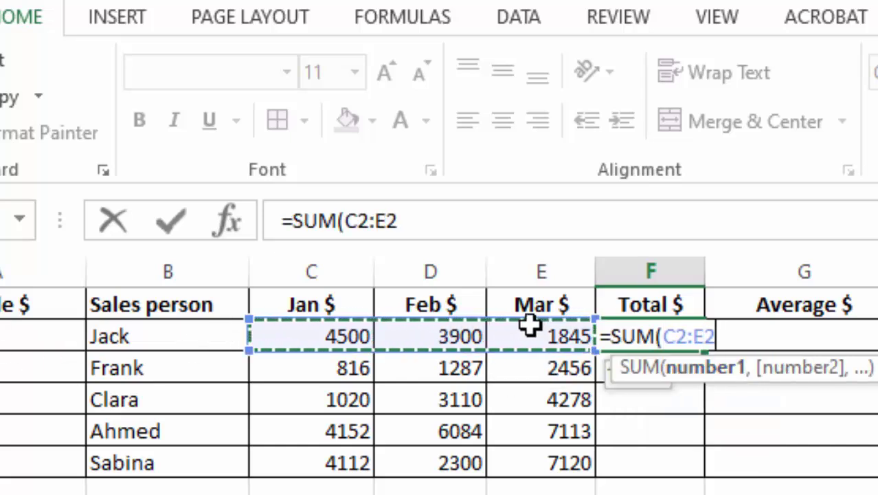
key(Return)
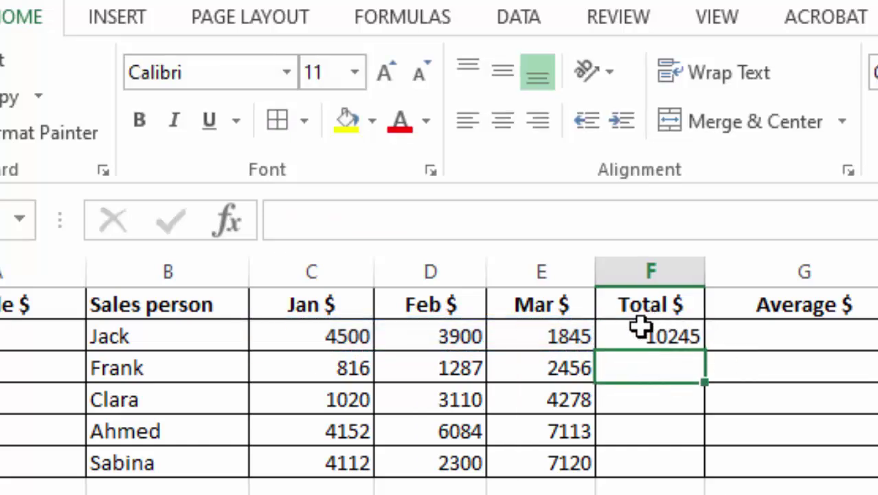
click(640, 329)
drag(710, 351, 705, 475)
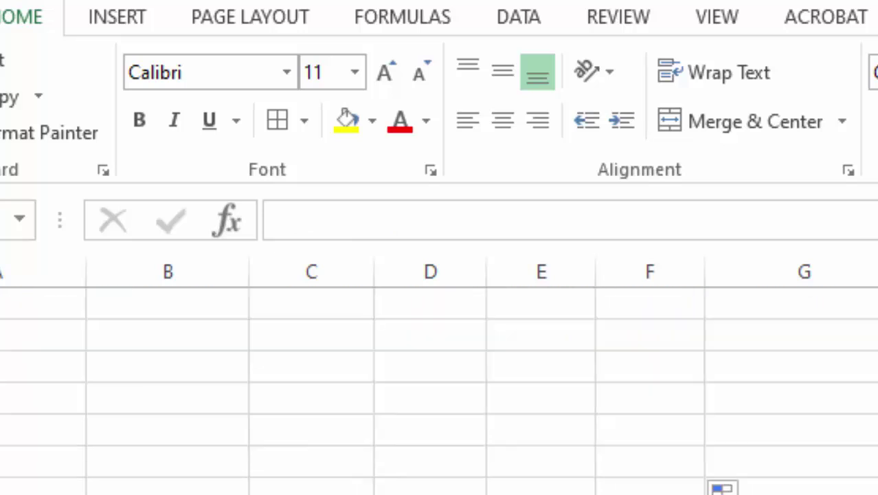
Step: Enter =AVERAGE(C2:E2) in G2, fill it down to G6, and select G2:G6
click(754, 335)
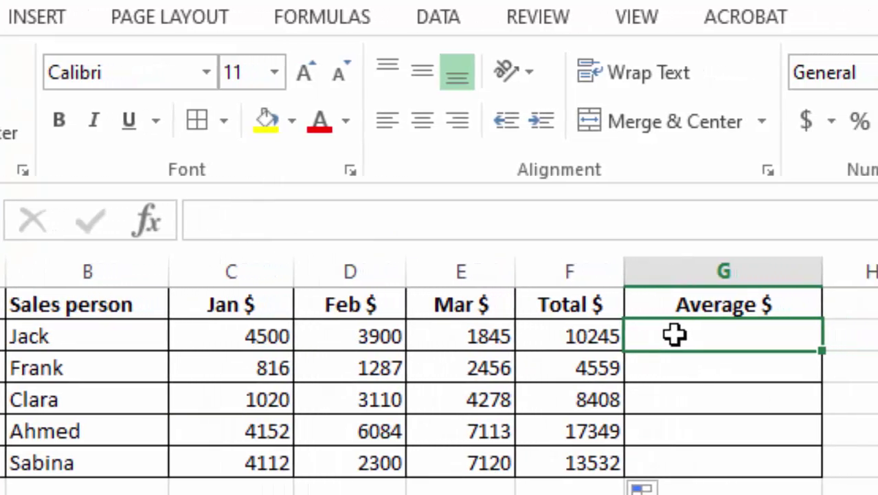
text(=avb)
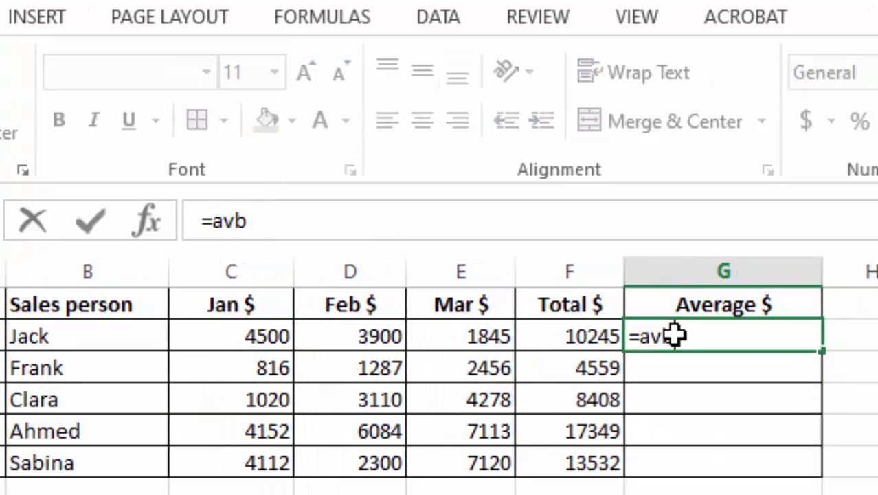
key(BackSpace)
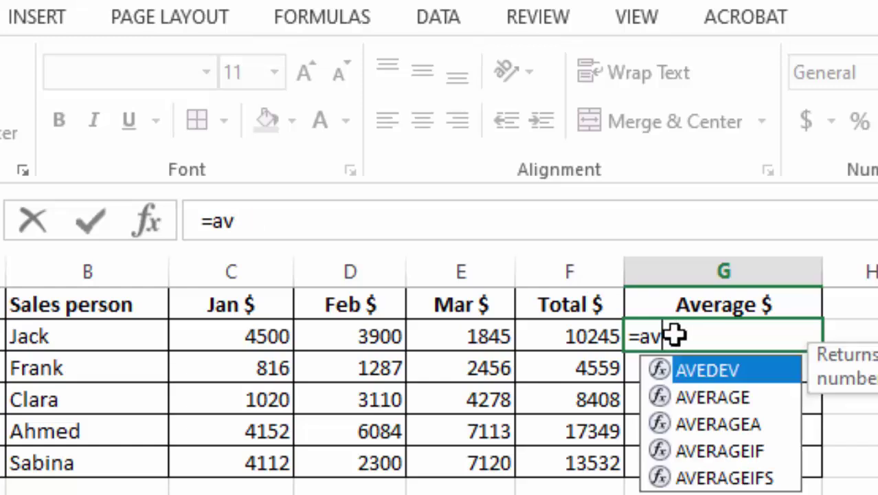
text(erage)
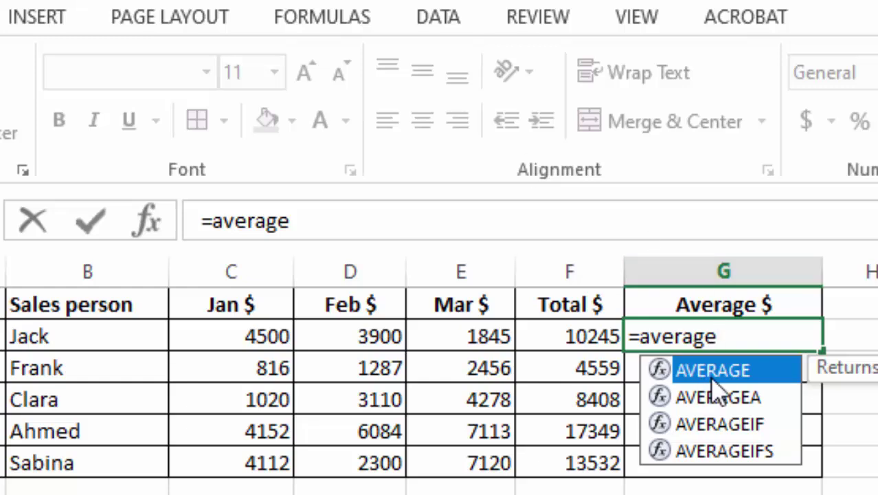
key(Tab)
drag(258, 332, 495, 341)
key(Return)
click(781, 337)
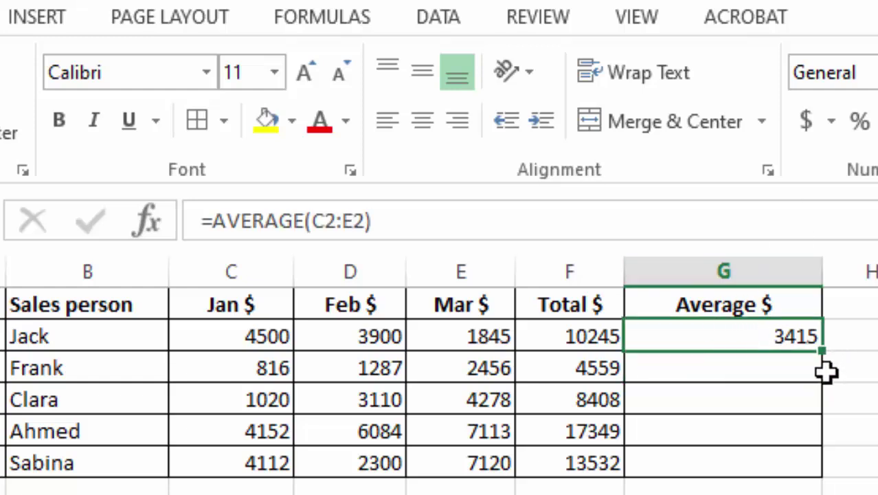
drag(823, 351, 797, 478)
click(755, 494)
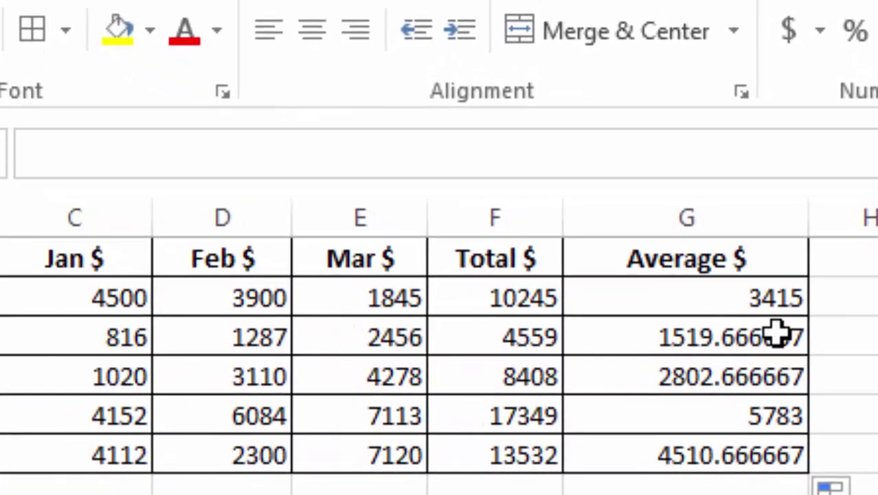
drag(701, 298, 728, 467)
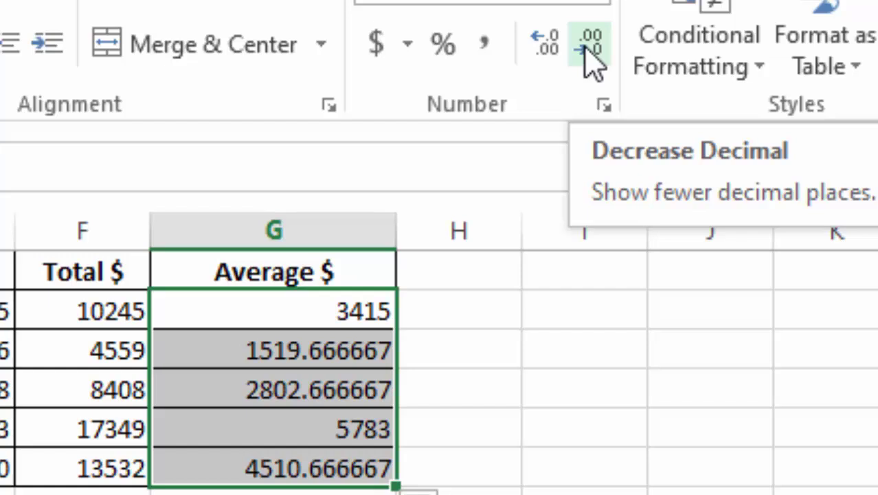
Step: Use Decrease Decimal to show the G2:G6 averages as whole numbers (3415–4511), then deselect them
click(585, 48)
click(586, 48)
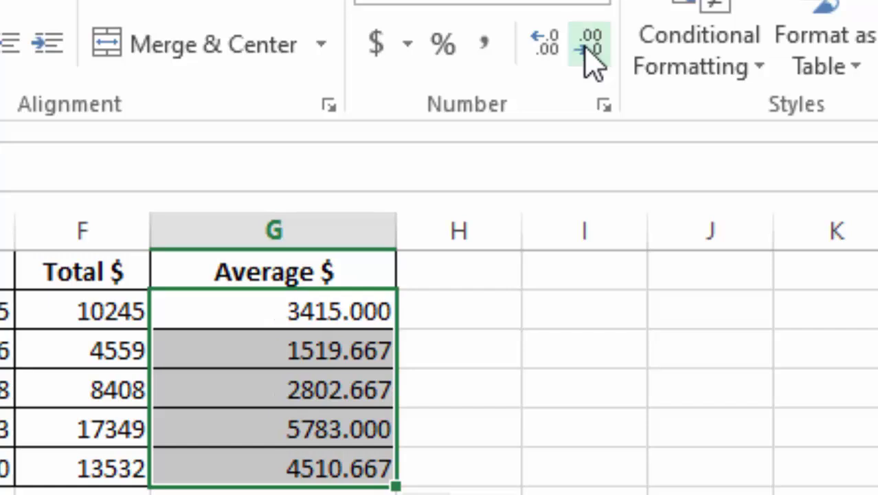
click(586, 48)
click(585, 48)
click(586, 48)
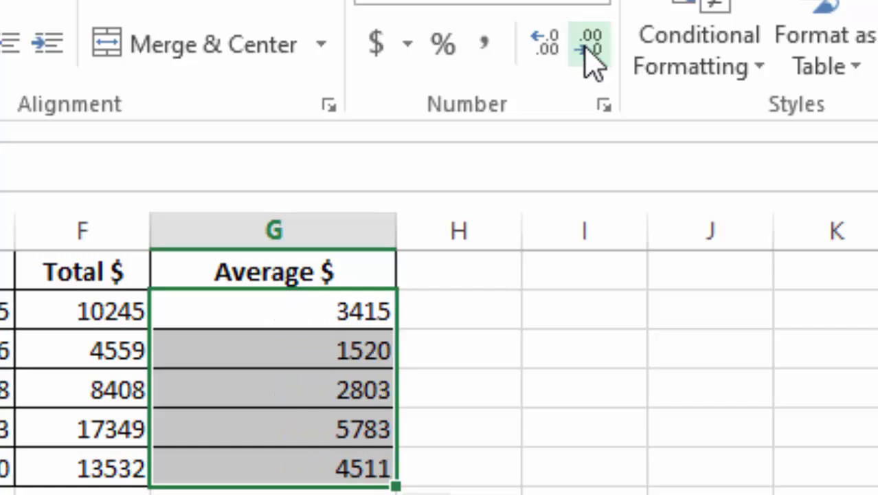
click(542, 47)
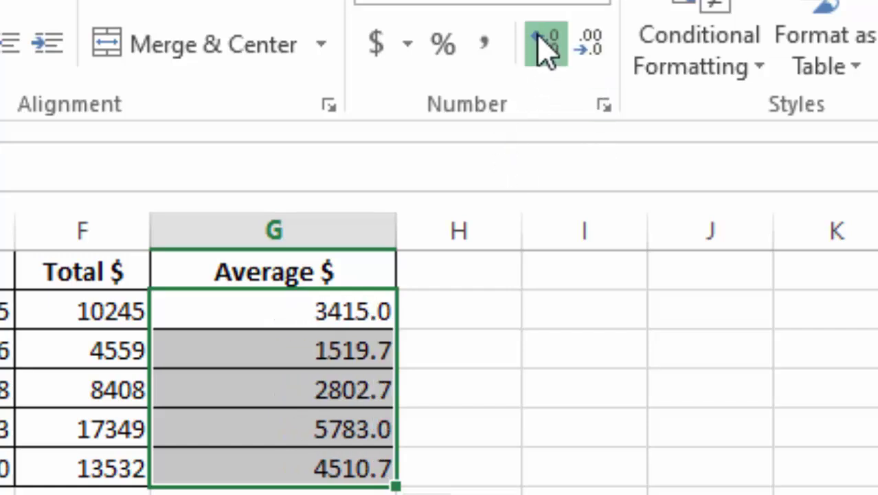
click(546, 47)
click(546, 47)
click(546, 47)
click(546, 46)
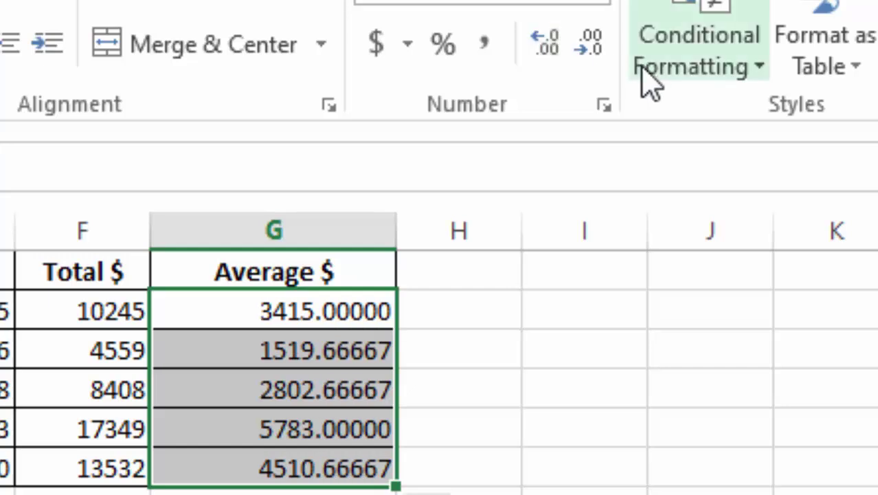
click(587, 48)
click(587, 48)
click(587, 48)
click(587, 48)
click(587, 48)
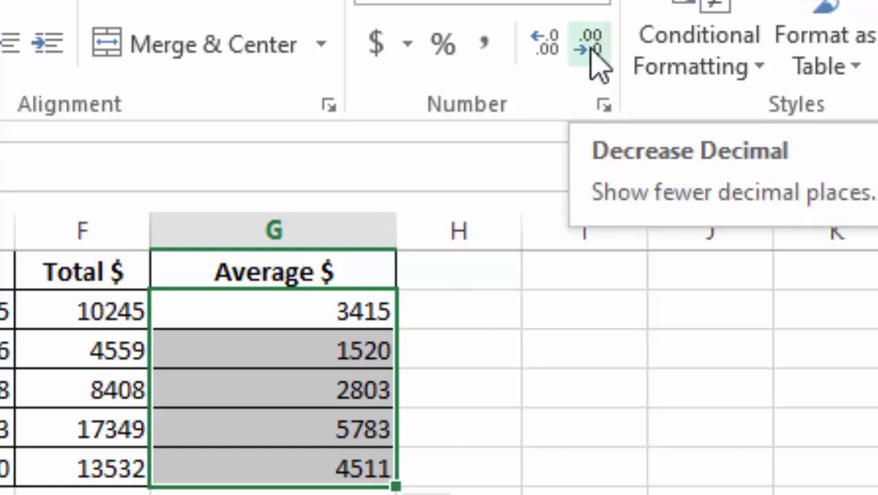
click(527, 453)
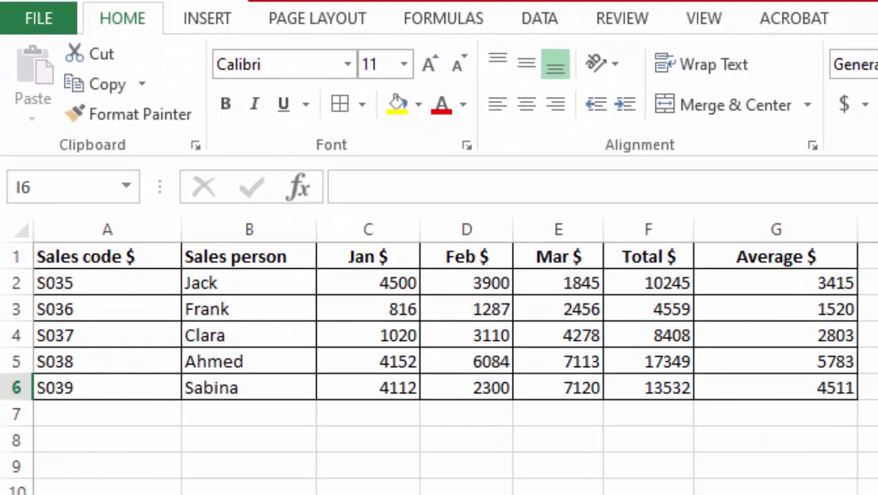
scroll(769, 270, down, 1)
scroll(769, 270, up, 1)
Step: Switch to the Word Sales Report document and scroll through its blank sales fields
key(alt+Tab)
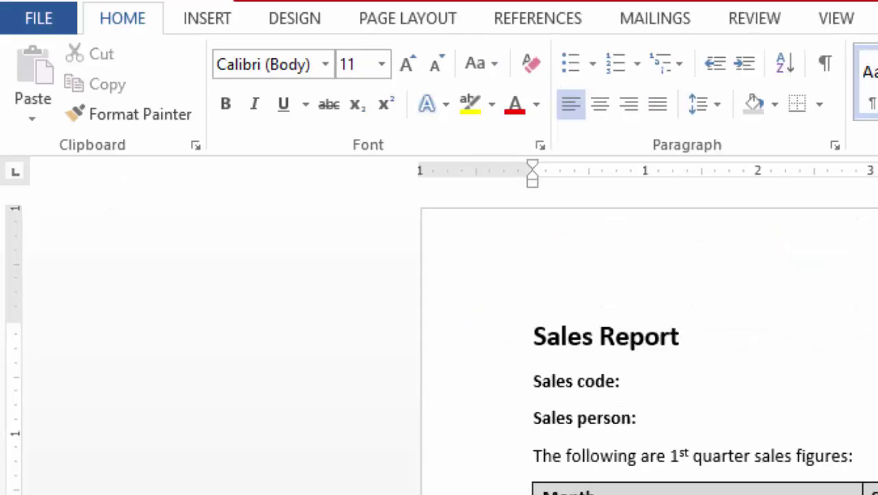
scroll(787, 345, down, 1)
scroll(788, 345, up, 1)
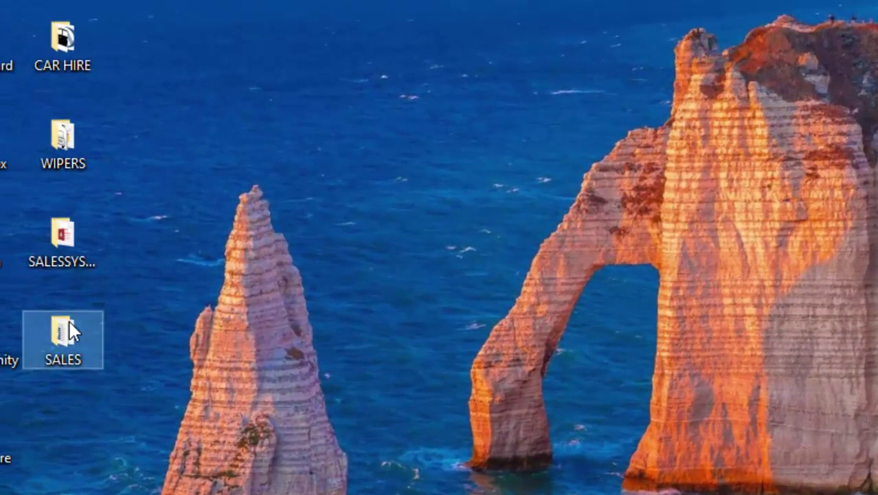
Step: Open the SALES folder from the desktop, view it as large icons, and open Sales Report
drag(72, 332, 392, 141)
double_click(391, 140)
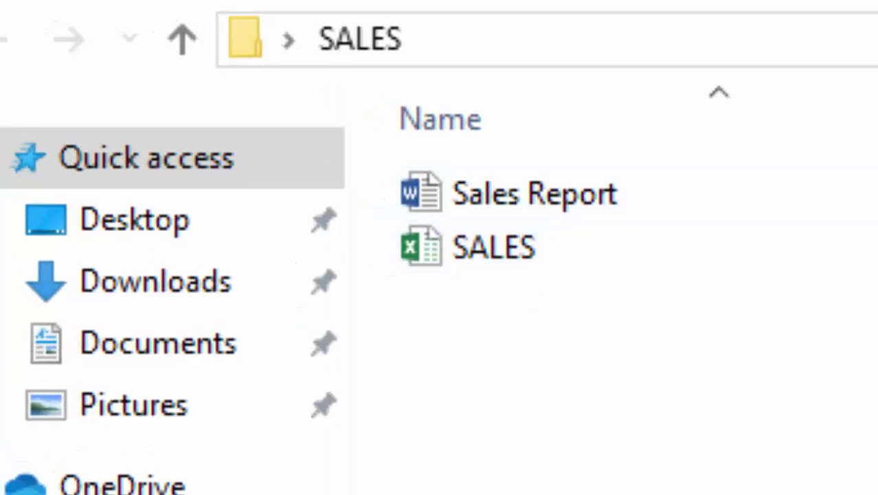
key(ctrl+shift+2)
click(815, 232)
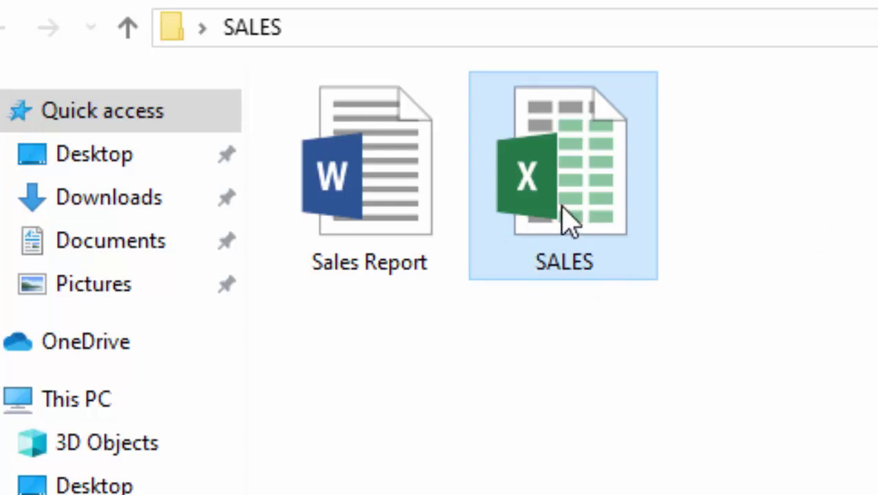
click(349, 226)
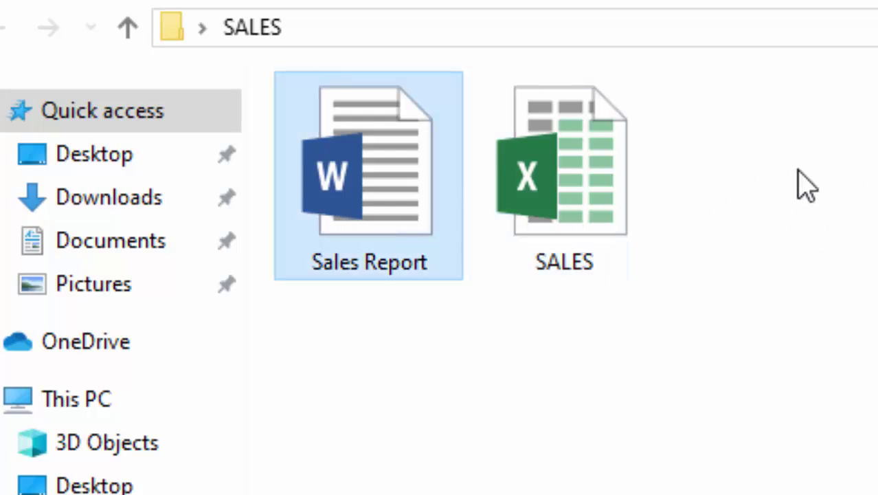
click(260, 61)
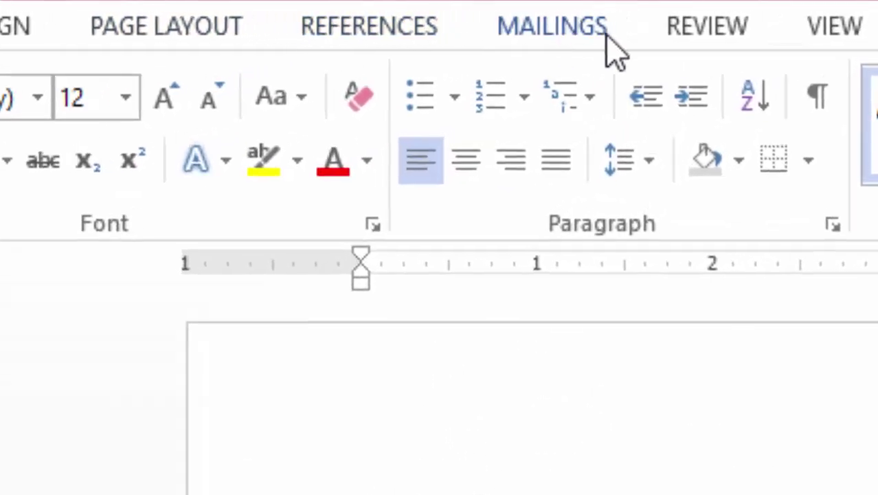
Step: Start the Step-by-Step Mail Merge Wizard from Mailings and advance to Select recipients
click(559, 27)
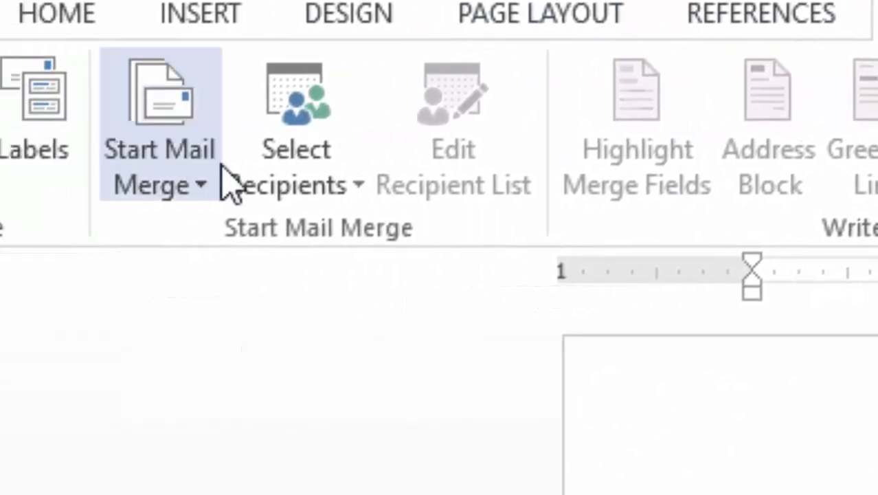
click(187, 182)
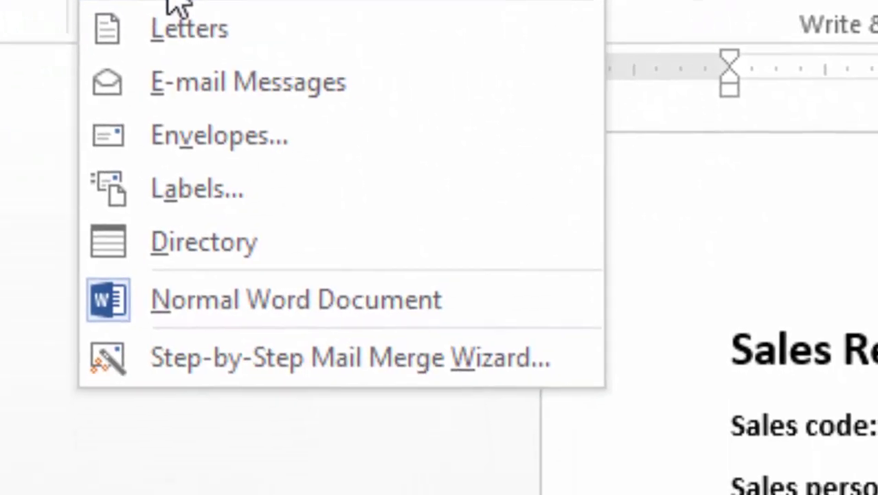
click(199, 358)
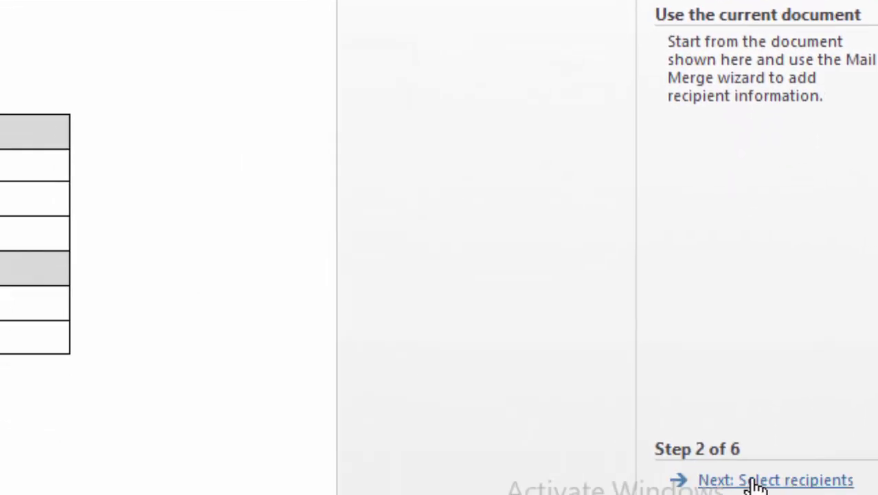
click(758, 480)
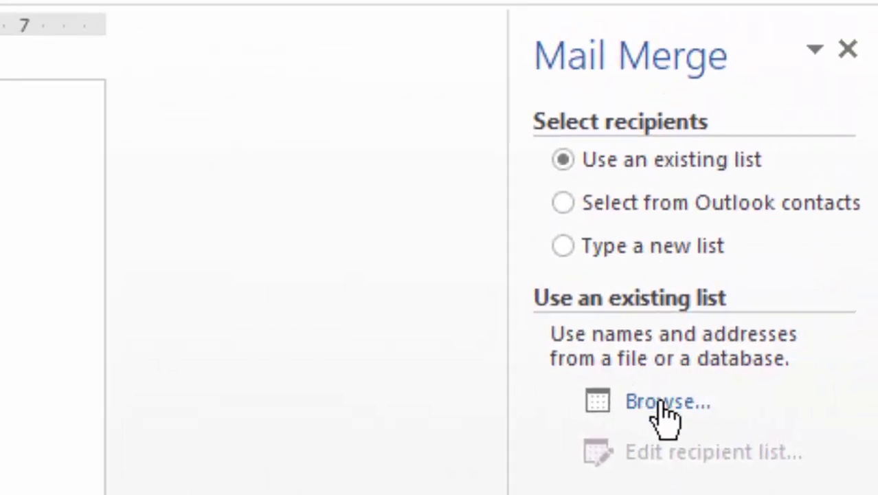
Step: Use Sheet1$ of Desktop\SALES\SALES.xlsx as the recipient list, accepting records S035–S039
click(660, 404)
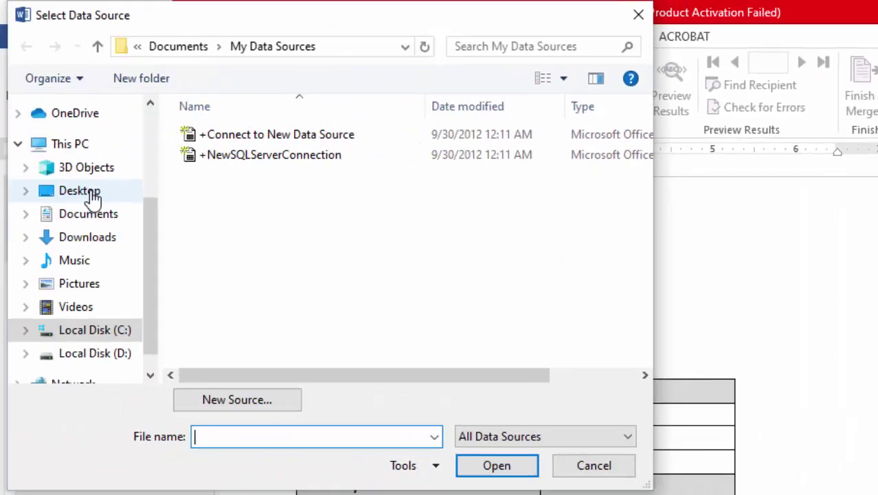
click(82, 193)
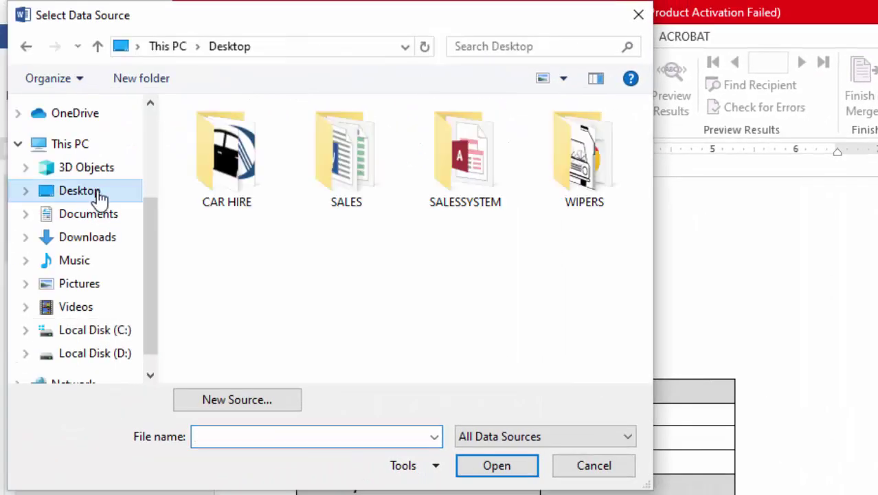
double_click(346, 162)
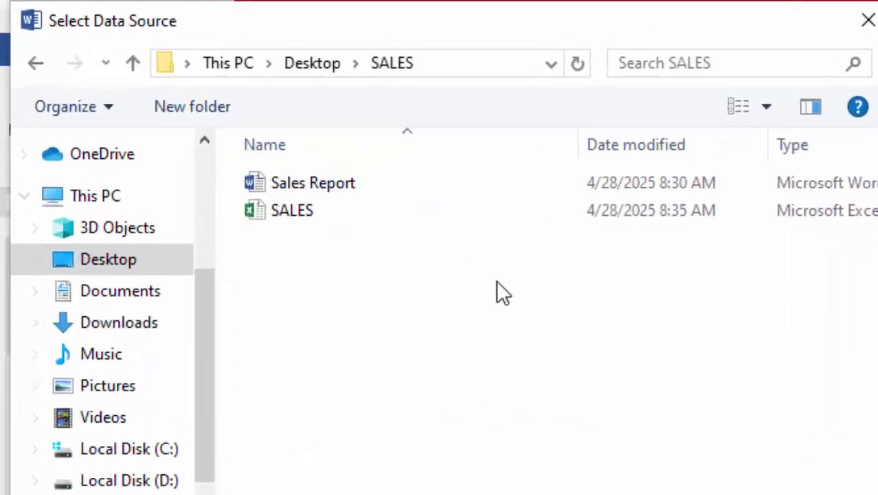
click(297, 215)
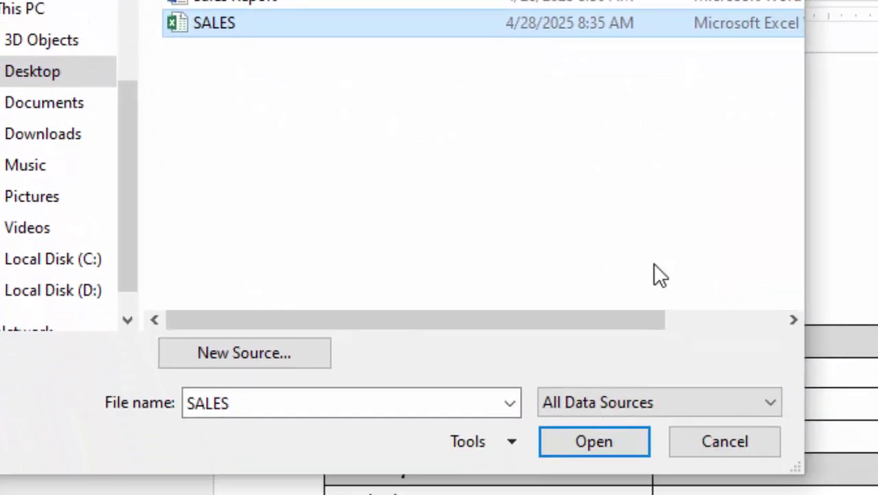
click(575, 445)
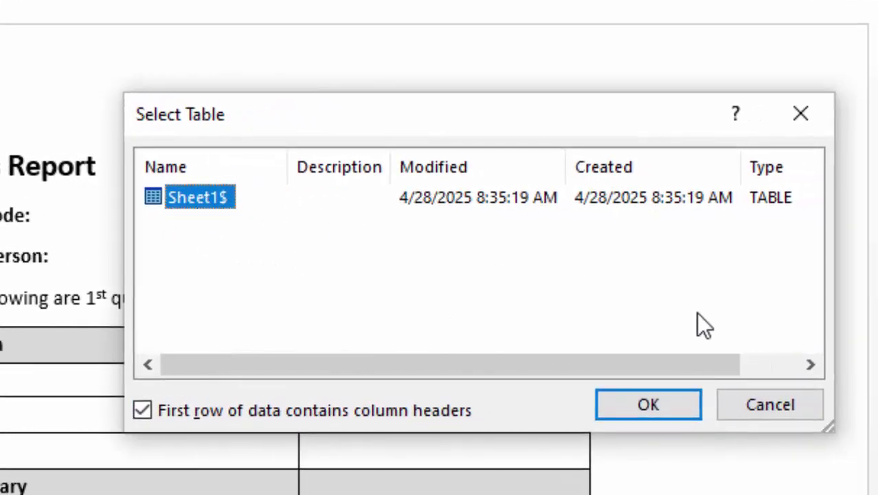
click(652, 403)
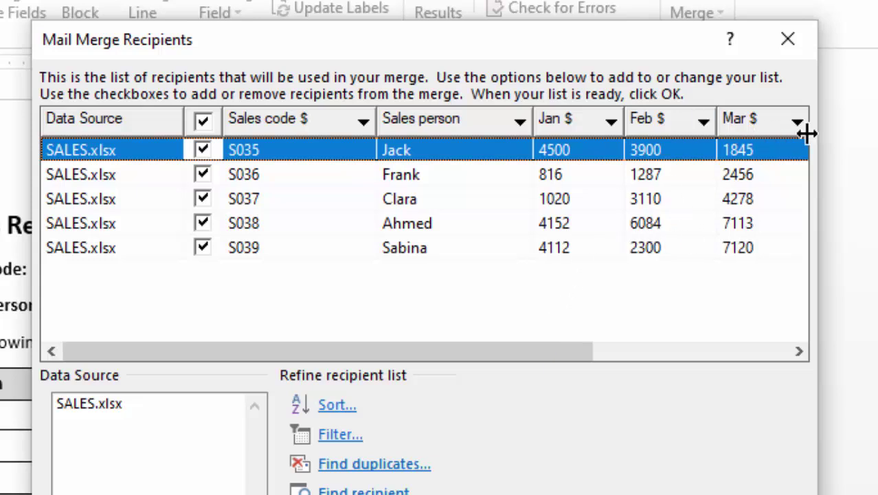
drag(519, 349, 671, 355)
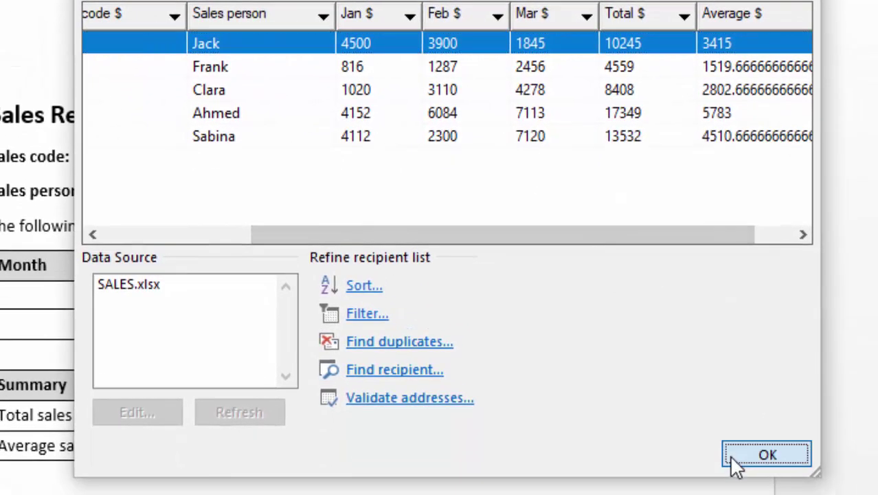
click(730, 457)
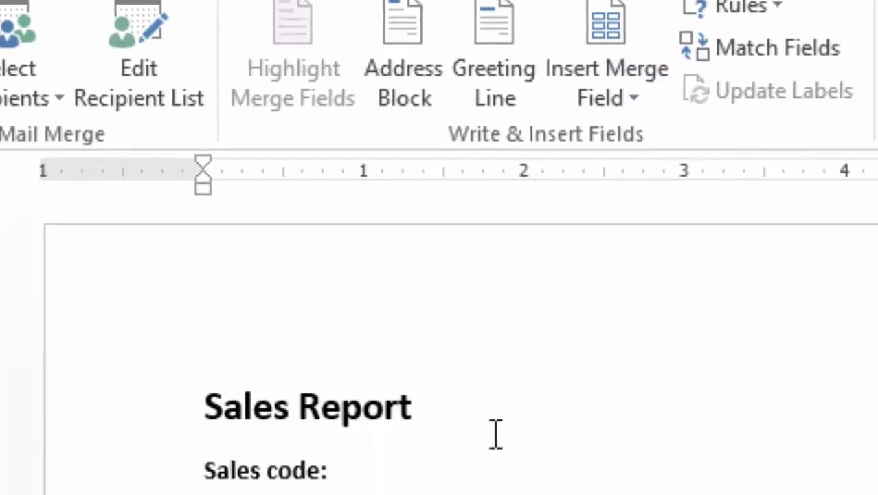
Step: Insert the Sales_code_ merge field after 'Sales code:', then move to the 'Sales person:' line
click(335, 269)
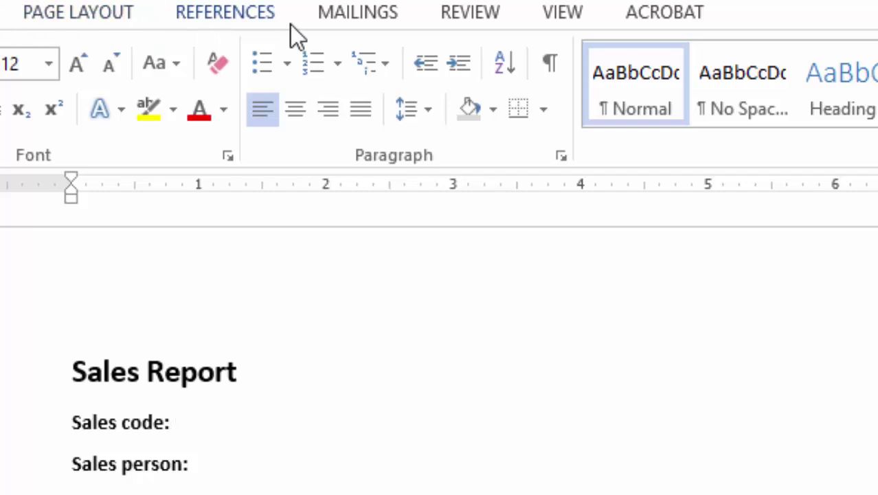
click(350, 16)
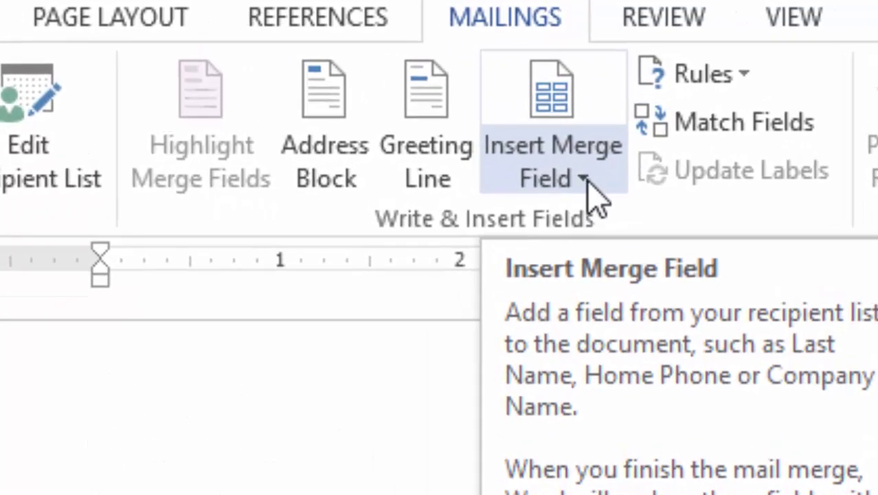
click(586, 182)
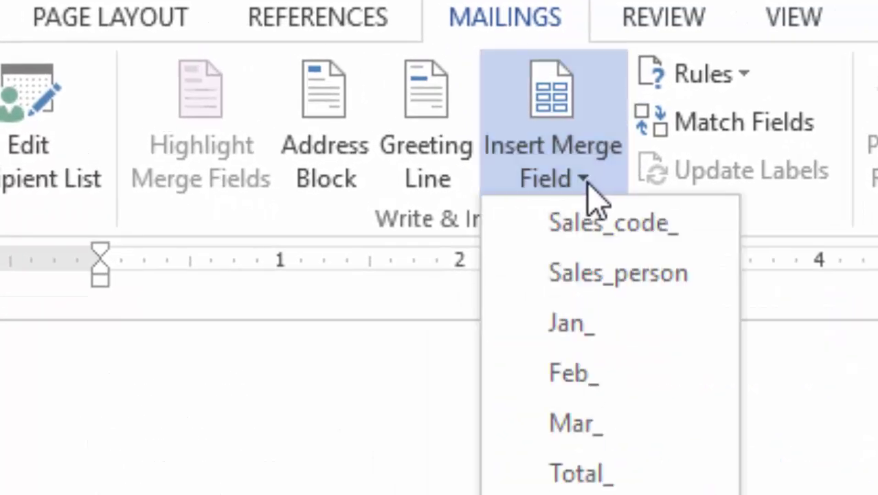
click(609, 226)
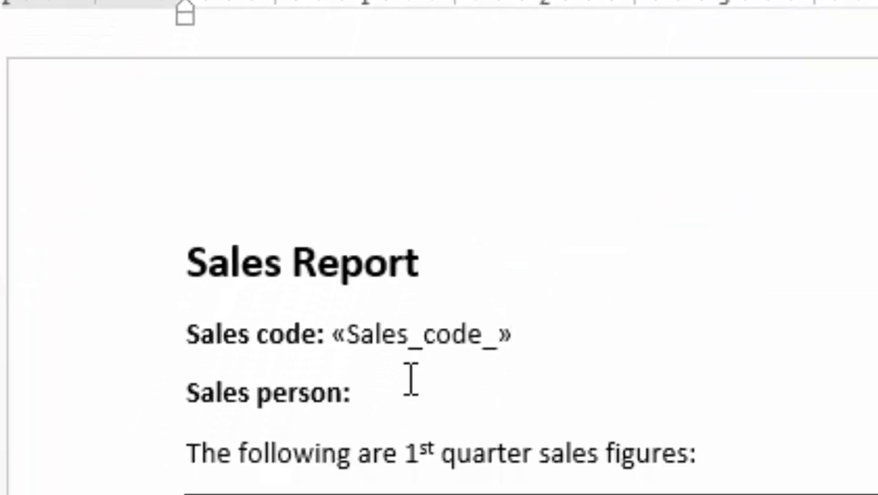
click(398, 393)
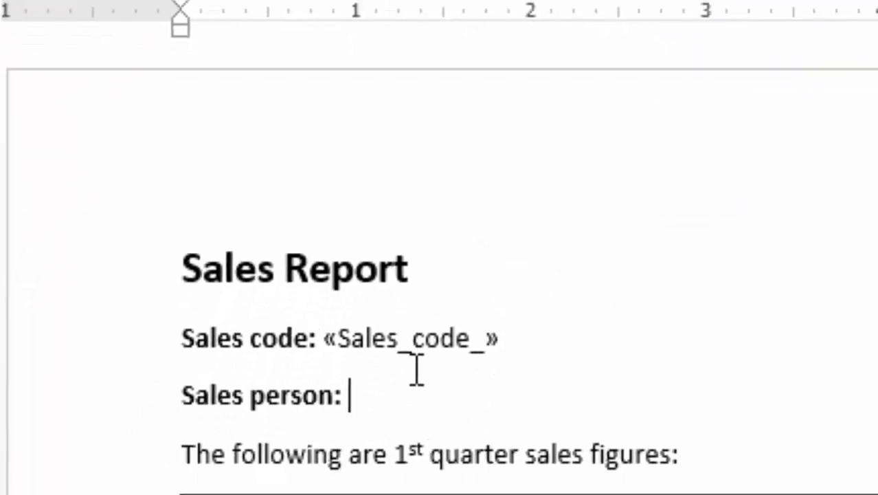
key(alt+h)
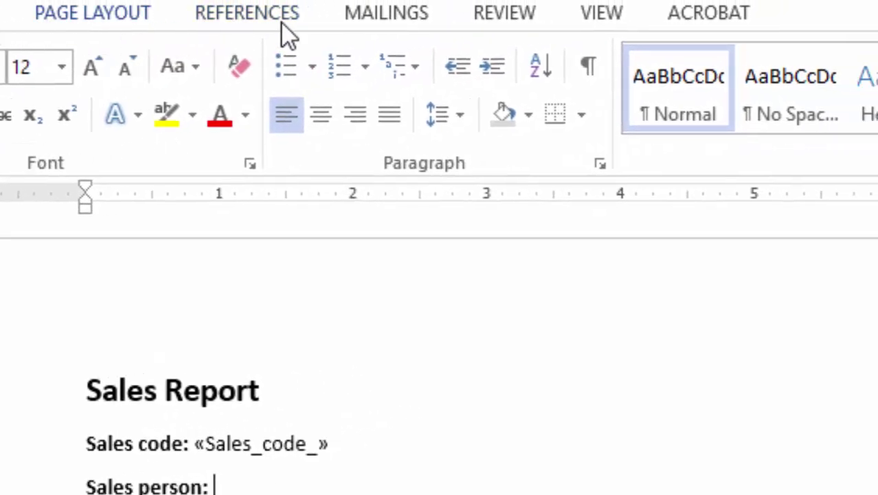
click(371, 12)
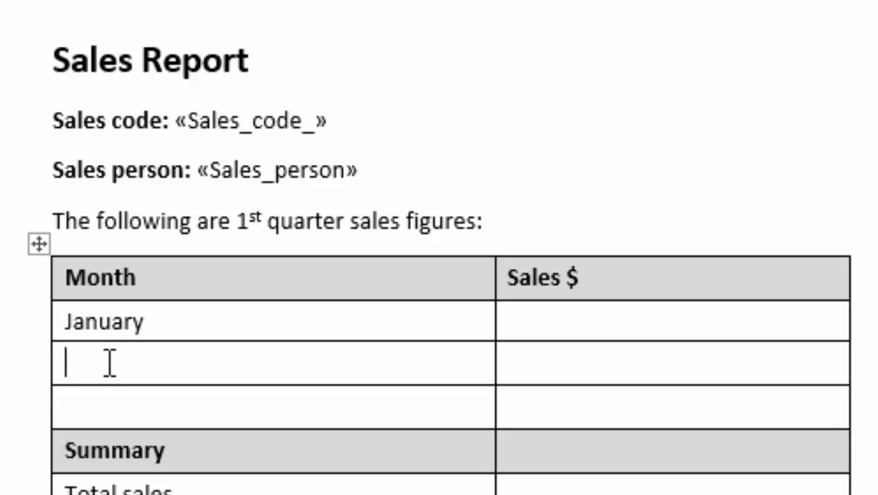
Step: Type the January and February month labels and insert the Jan_ field in January's Sales $ cell
text(Februar)
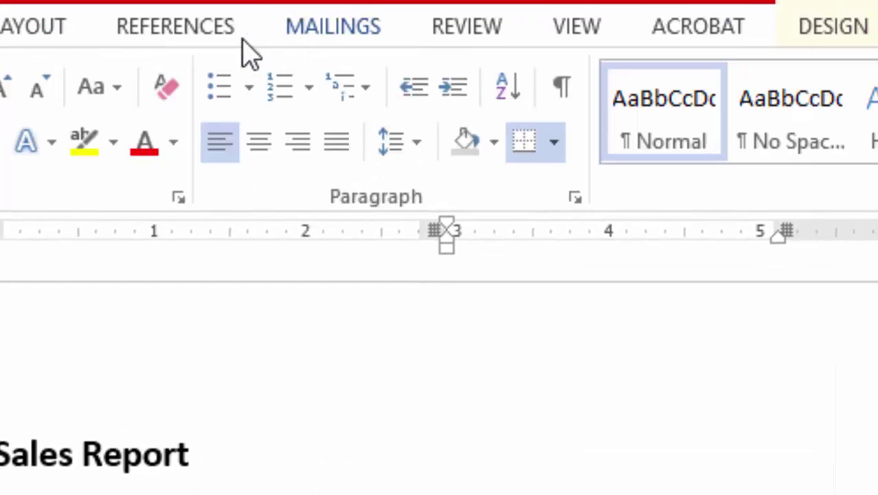
click(350, 31)
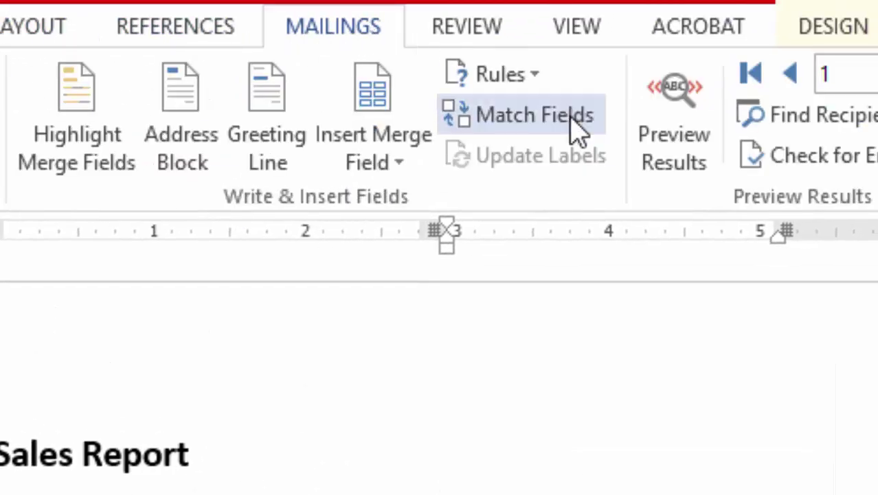
click(404, 168)
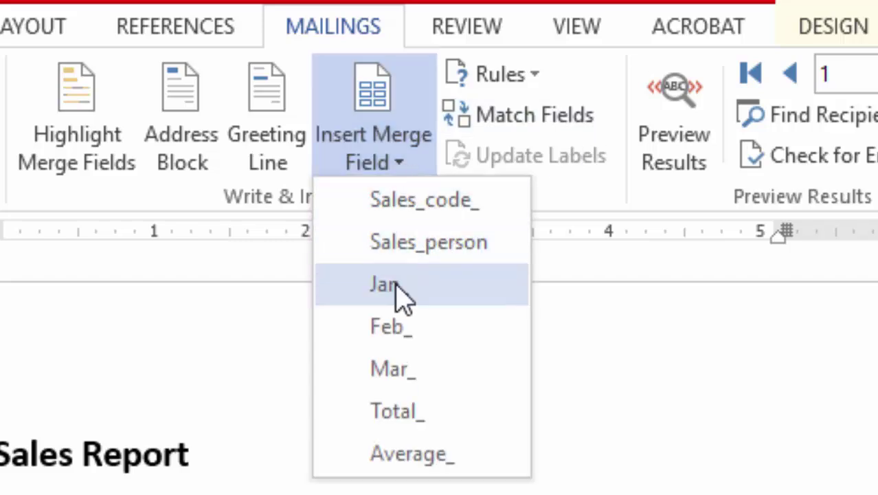
click(405, 285)
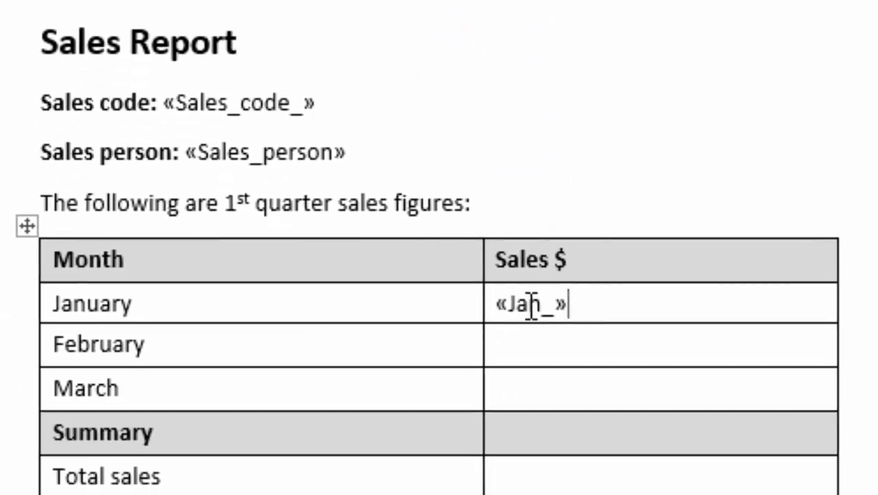
Step: Insert the Feb_ merge field in February's Sales $ cell and move to March's cell
click(519, 344)
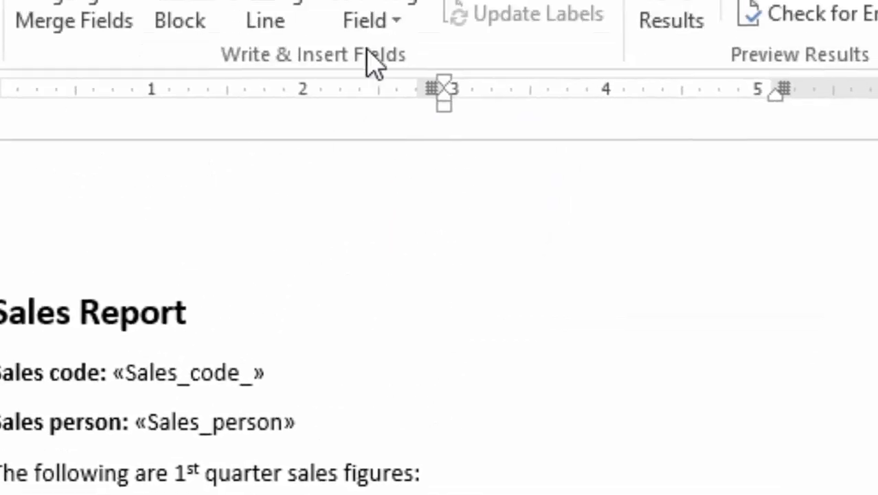
click(382, 106)
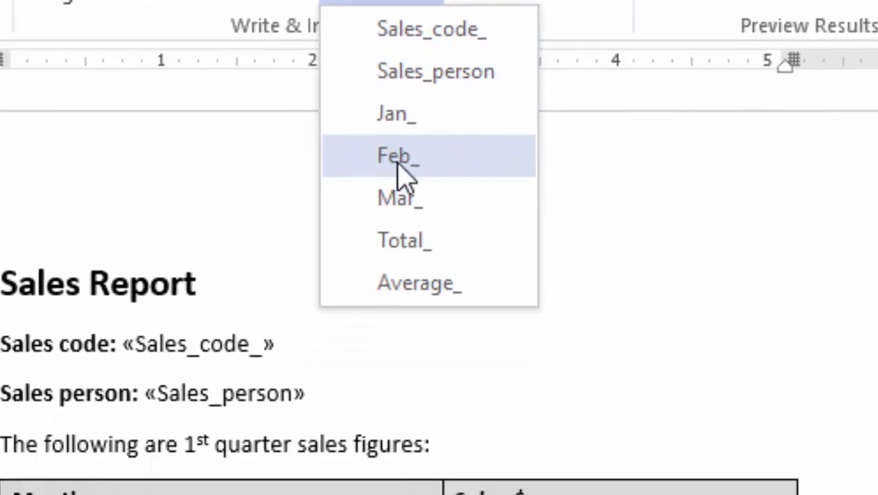
click(385, 265)
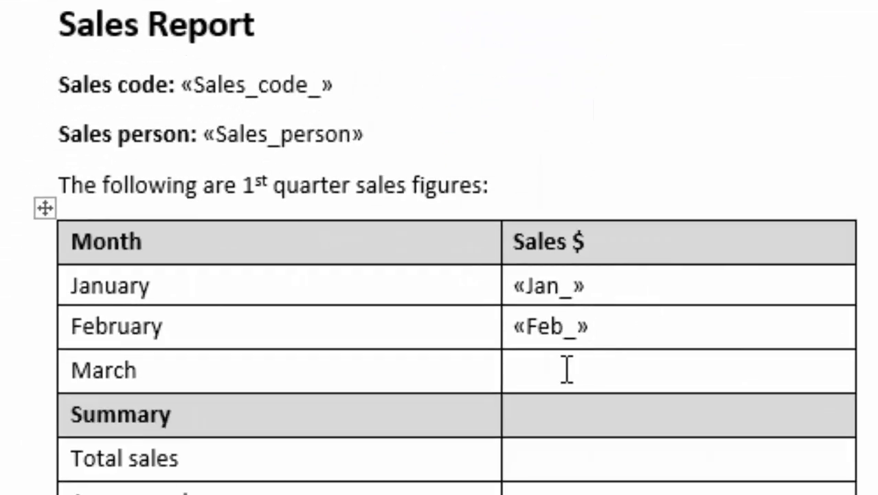
click(567, 369)
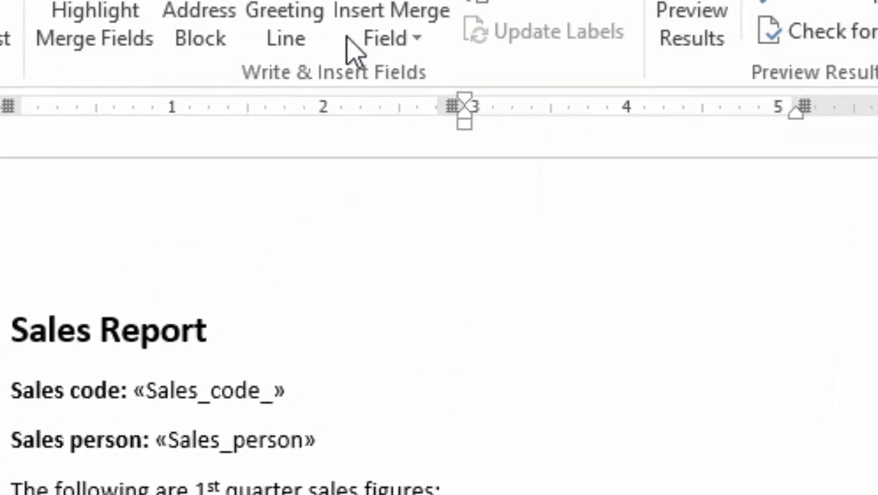
click(417, 117)
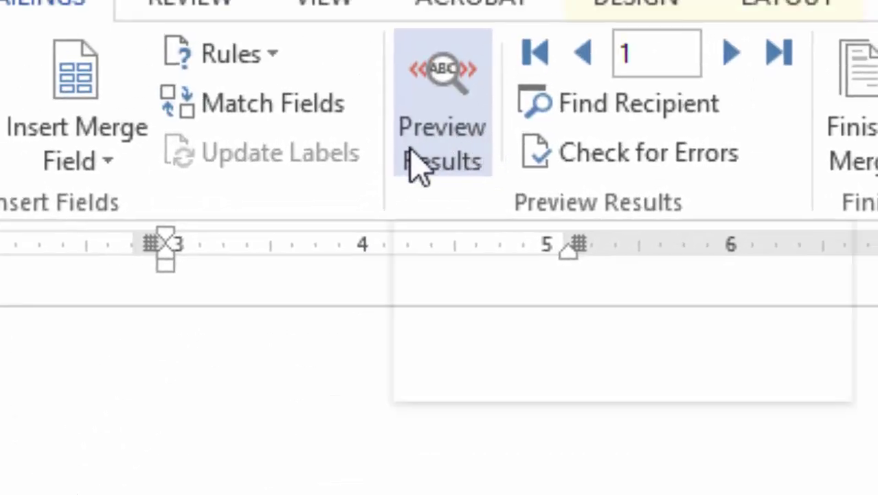
Step: Preview the merged results, step to the next record and back to record 1 (S035, total 10245, average 3415)
click(440, 123)
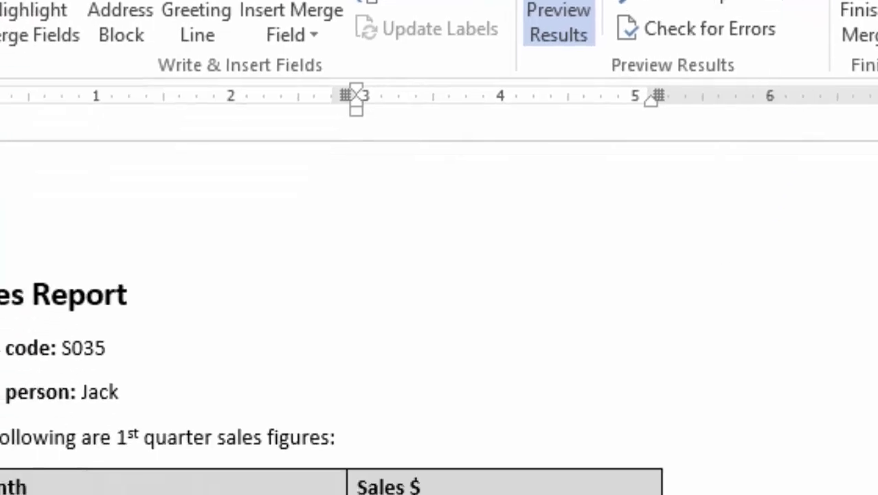
click(738, 51)
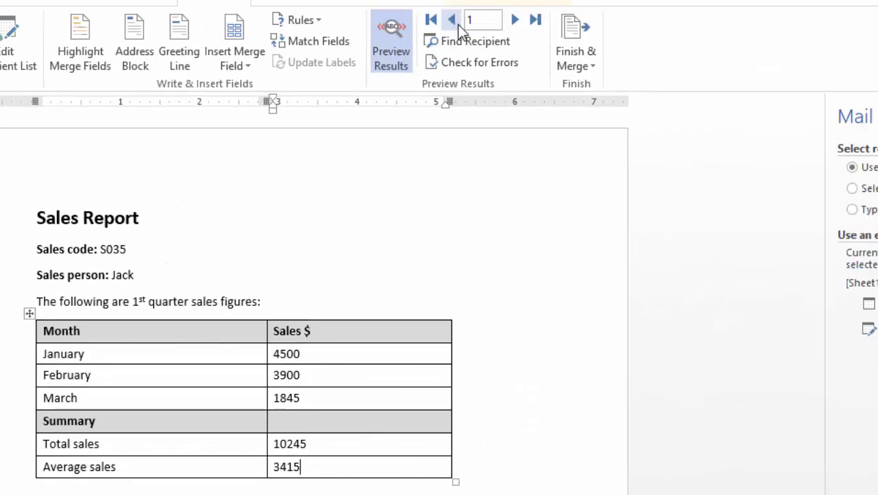
click(392, 234)
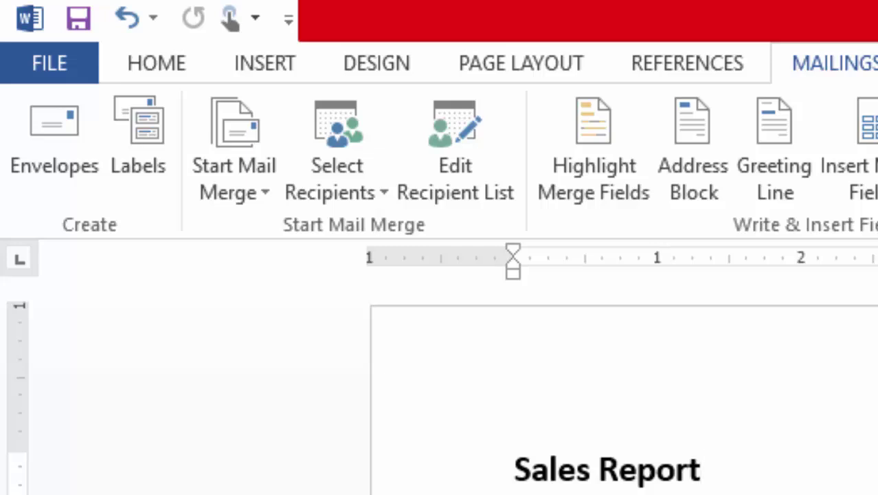
Step: Close the Word report and open the SALES workbook from the SALES folder in Excel
key(alt+F4)
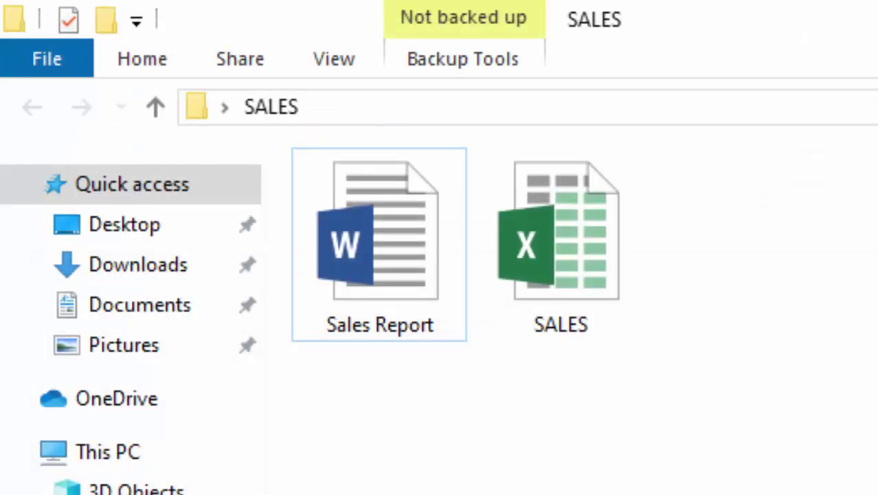
click(573, 232)
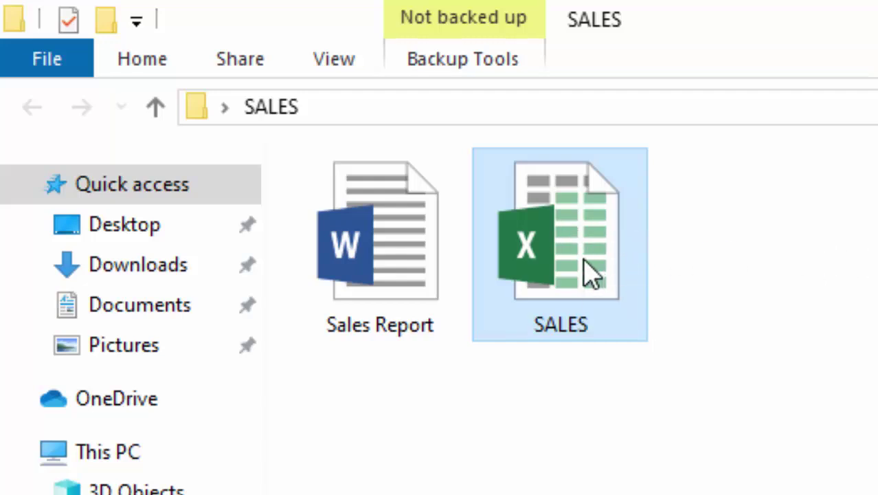
double_click(592, 275)
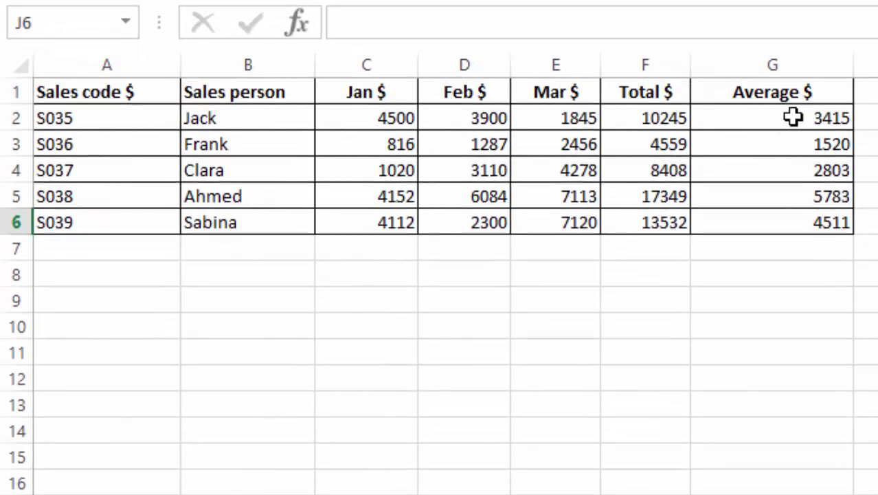
Step: Change G2's formula to =ROUND(AVERAGE(C2:E2),0), keeping its 3415 result
click(795, 118)
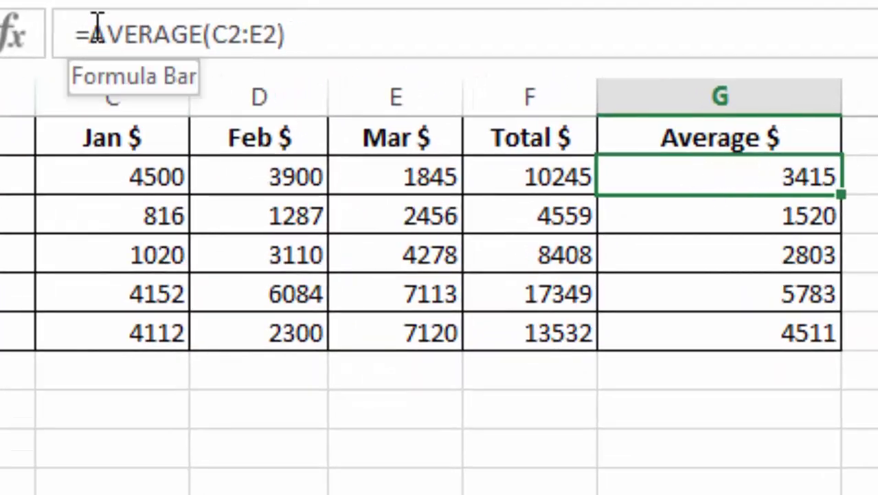
click(93, 34)
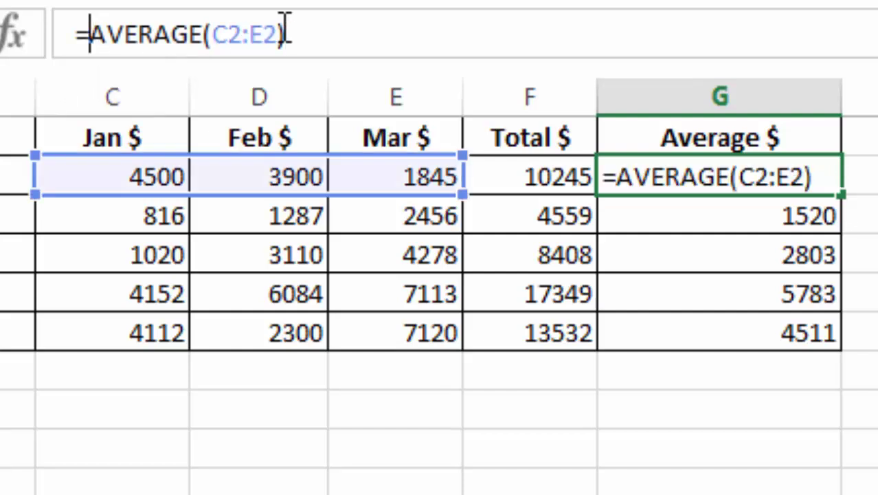
text(round)
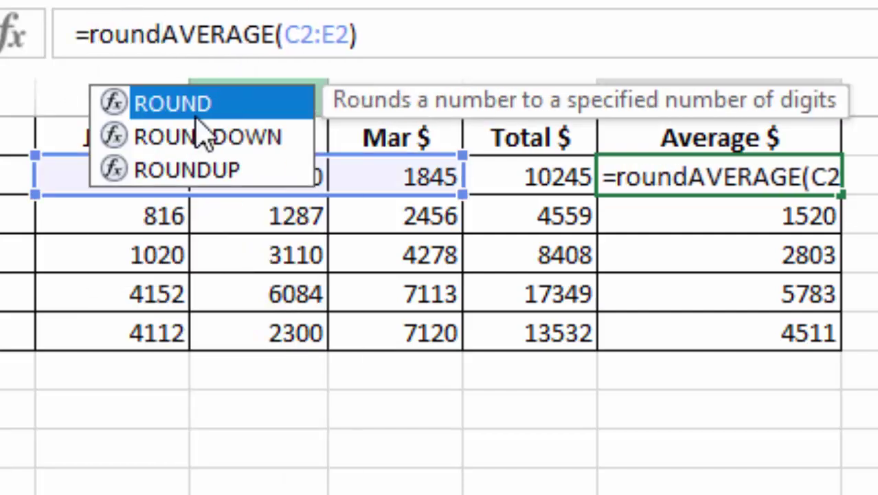
double_click(230, 102)
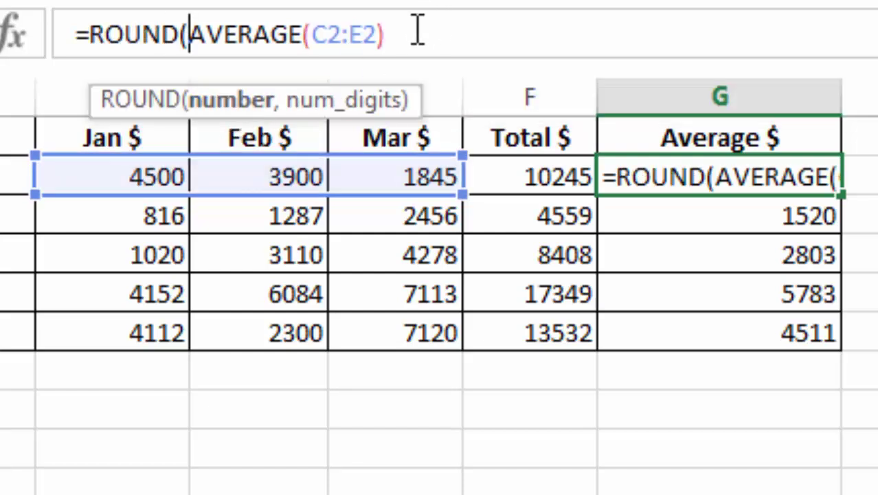
click(443, 29)
text(,)
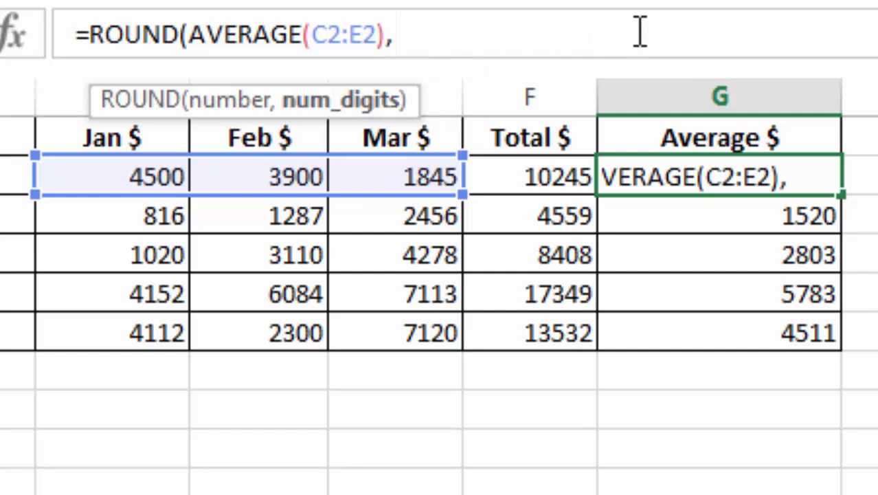
text(0)
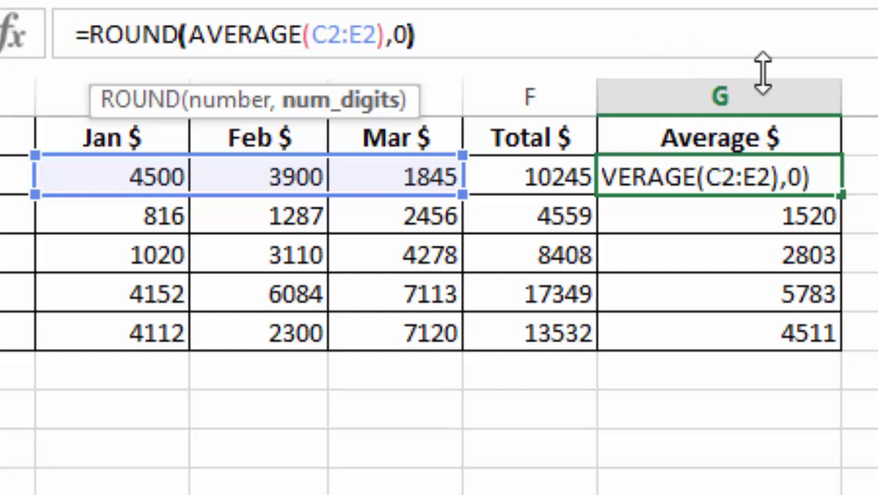
text())
key(Return)
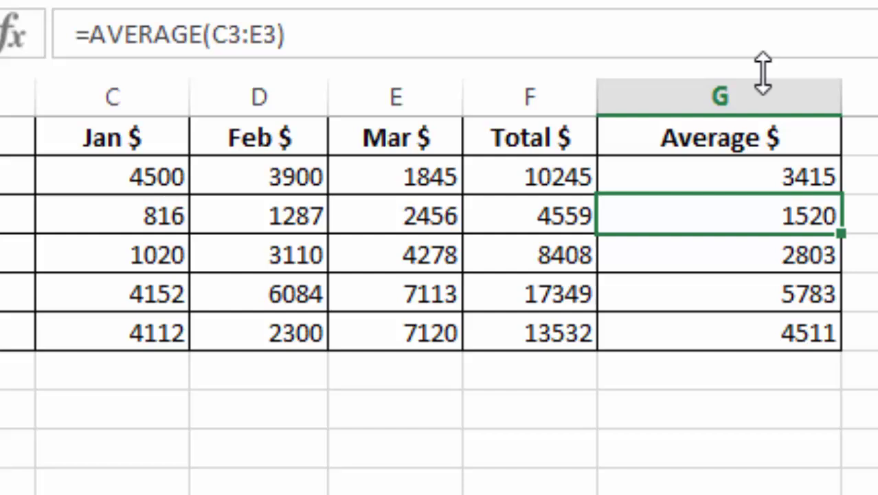
Step: Fill the rounded average formula from G2 down through G6
click(804, 172)
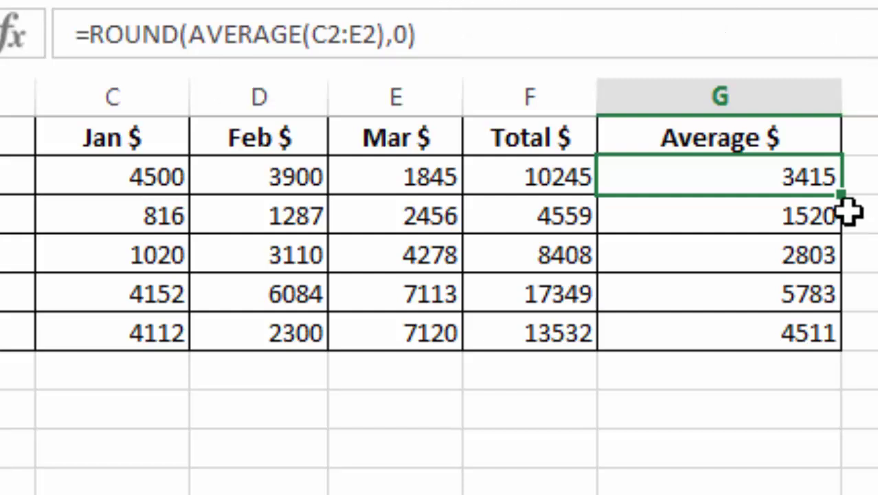
drag(841, 194, 843, 347)
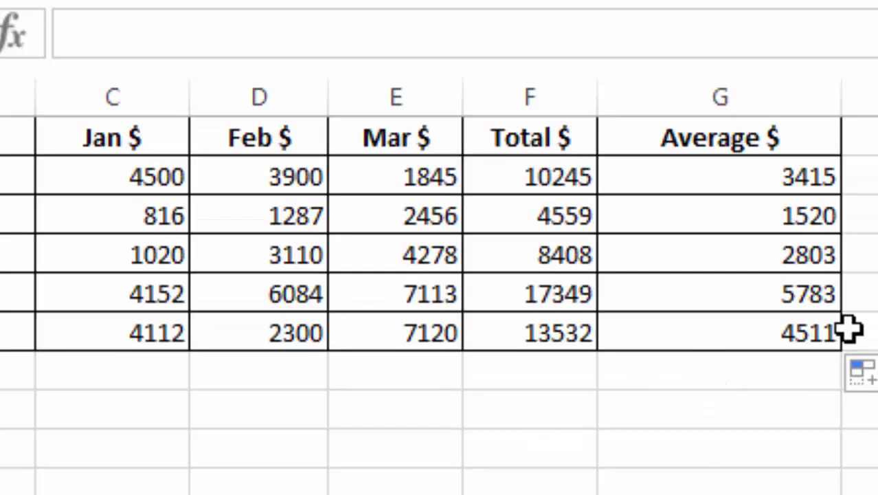
drag(747, 177, 780, 310)
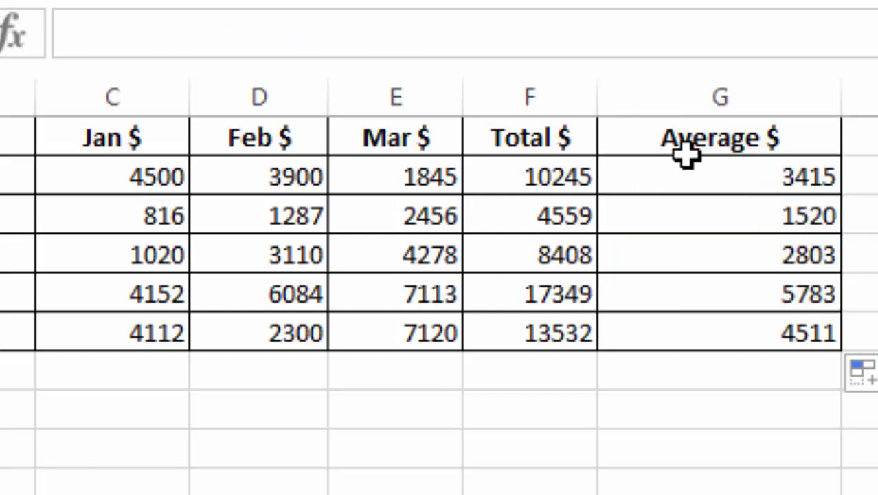
drag(706, 171, 745, 301)
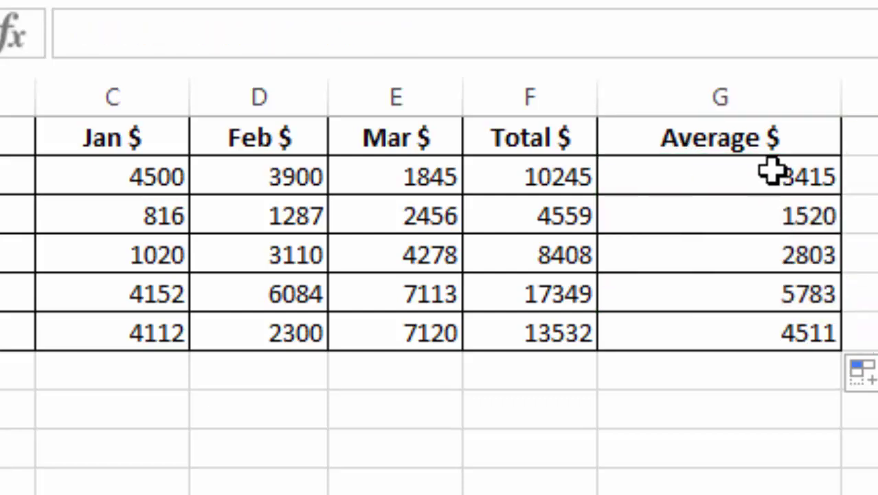
Step: Add decimal places to G6 to confirm a whole number like 4511, then remove them
click(784, 332)
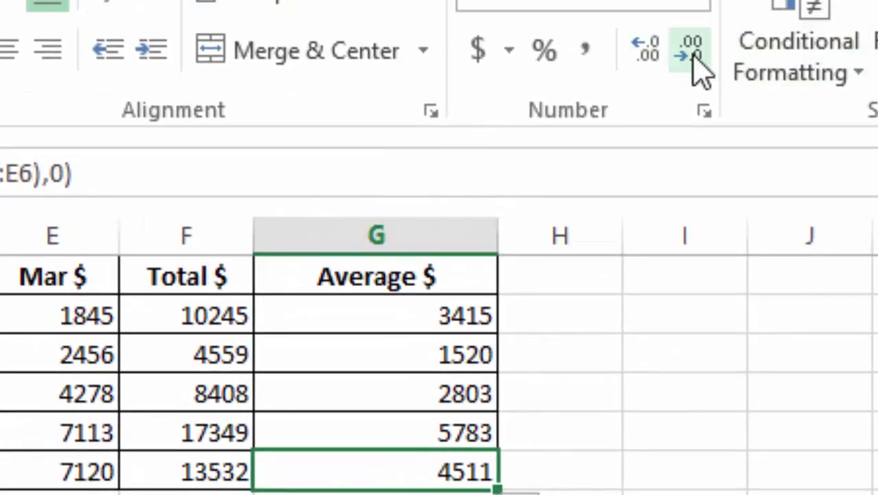
click(645, 57)
click(645, 56)
click(645, 57)
click(645, 55)
click(646, 55)
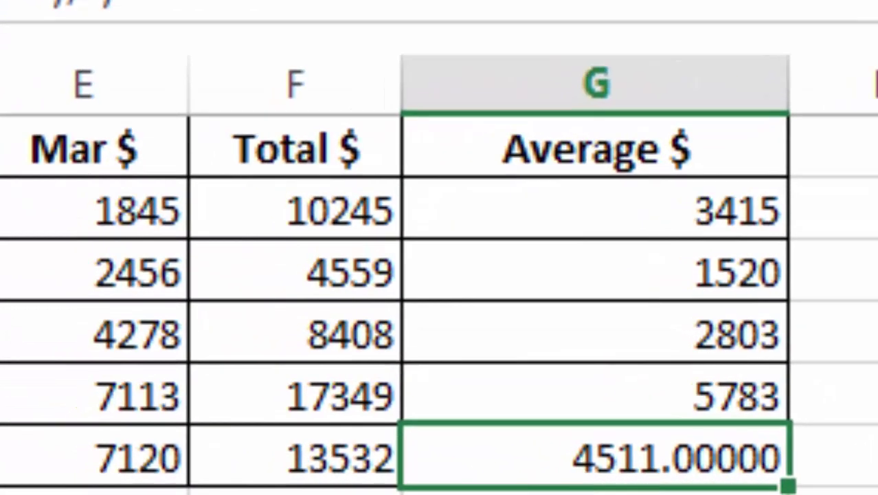
key(alt+h)
key(9)
key(alt+h)
key(9)
key(alt+h)
key(9)
key(alt+h)
key(9)
key(alt+h)
key(9)
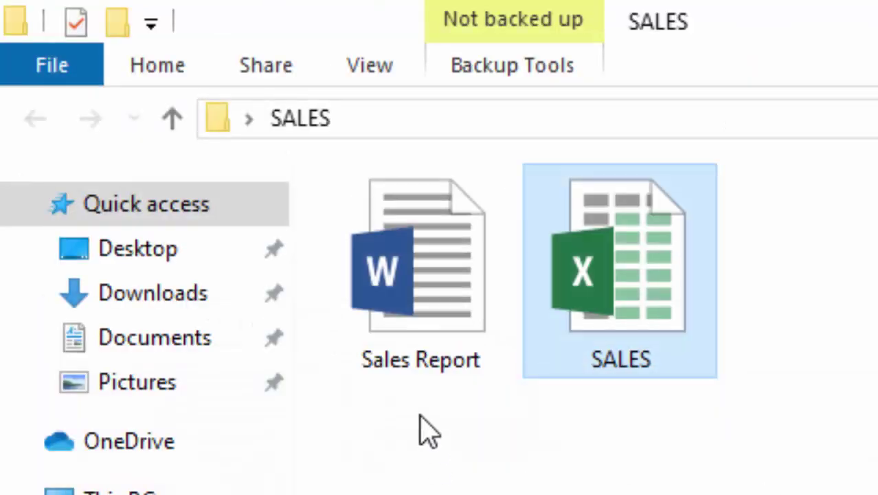
Step: Open Sales Report, accept the SQL data prompt, and dismiss the activation notice
double_click(435, 295)
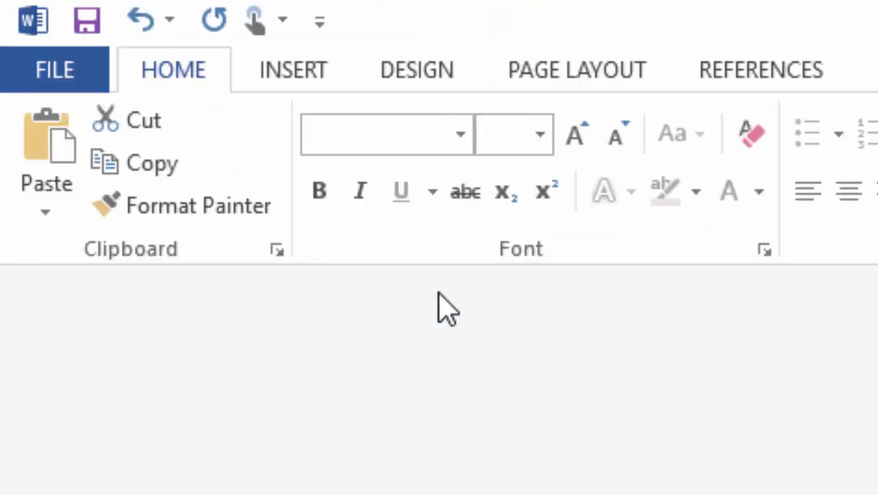
click(431, 356)
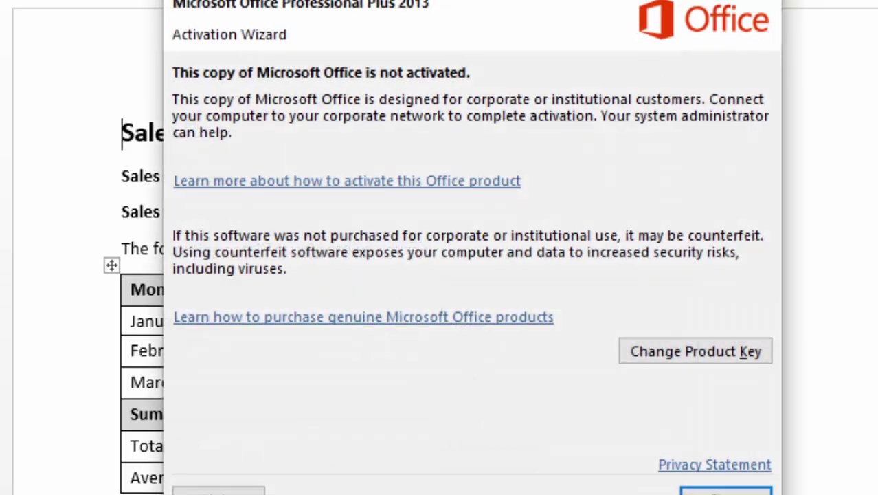
key(Escape)
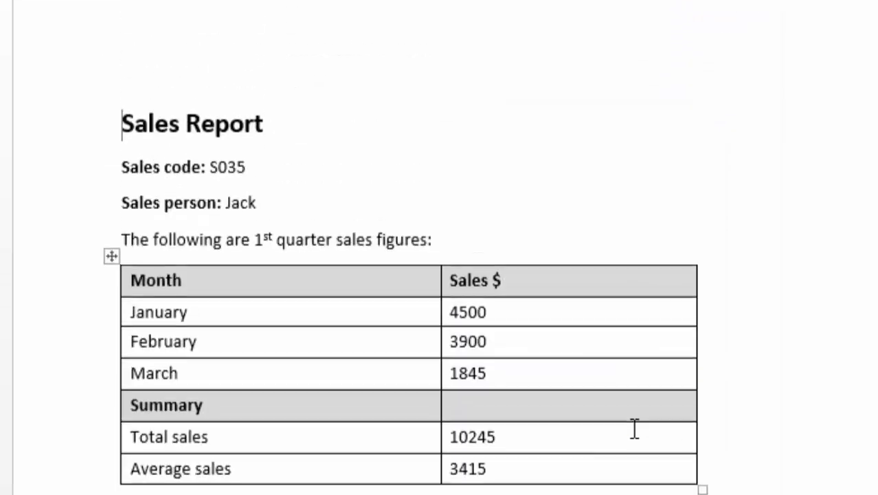